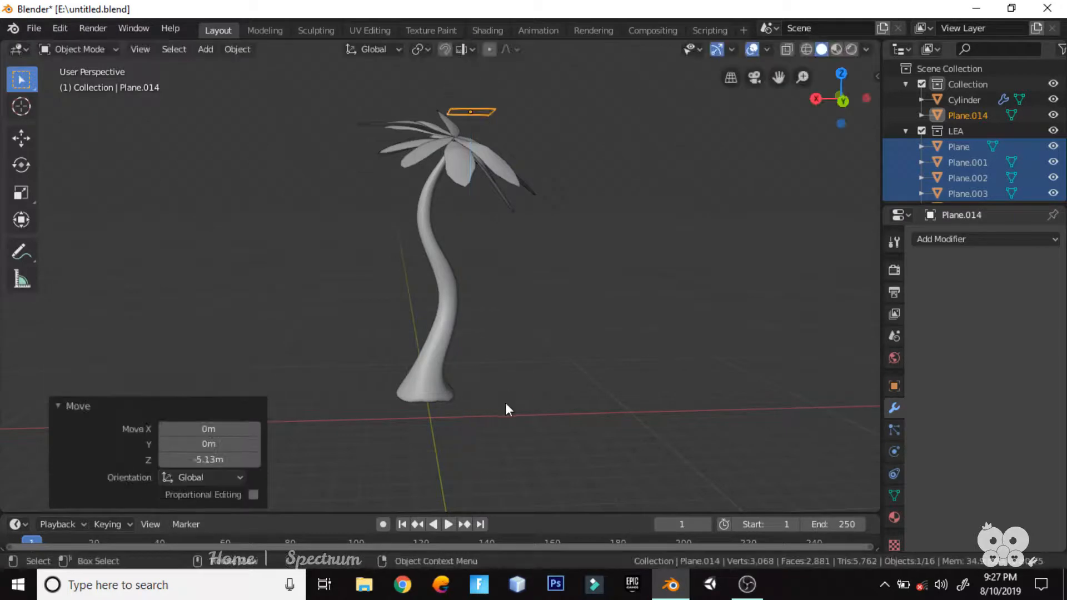
Rotate the small square plane above the palm 90° about the X axis and move it -3.98 m along X
key("r")
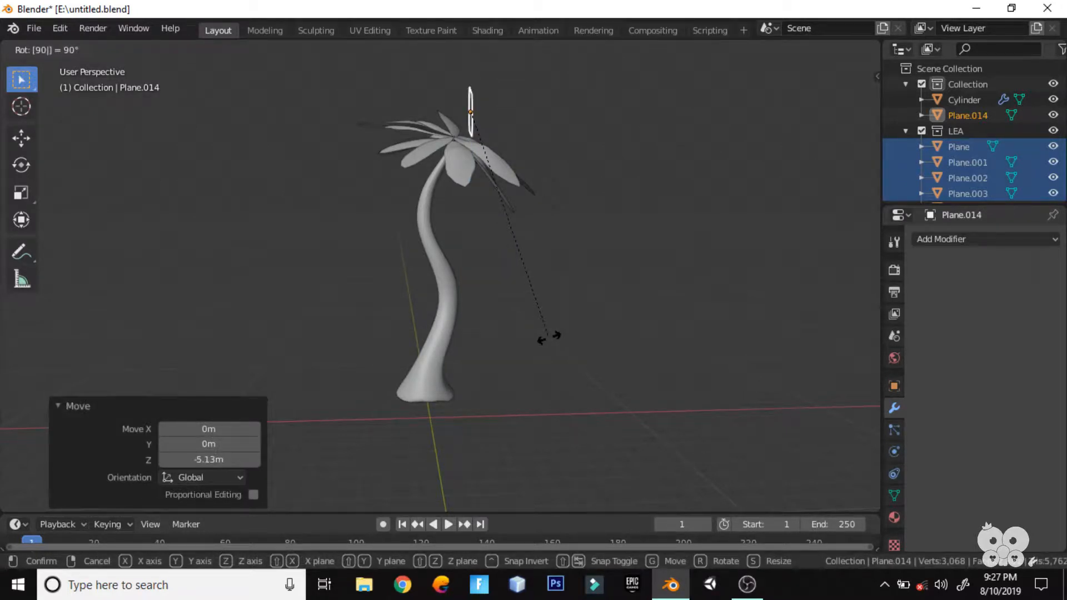
key("x")
left_click(549, 337)
key("g")
key("z")
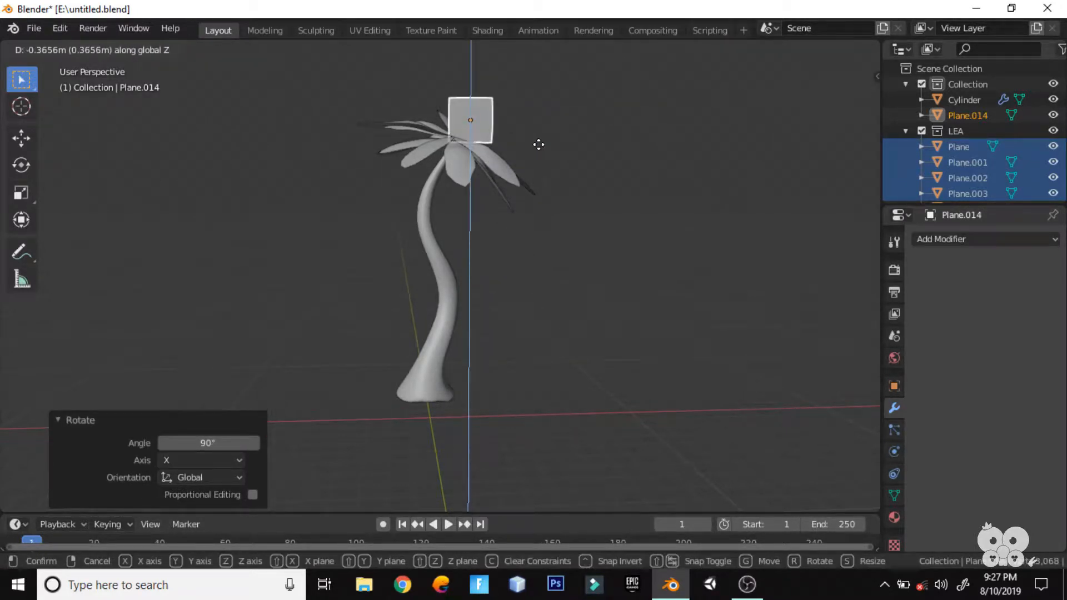
key("x")
left_click(561, 164)
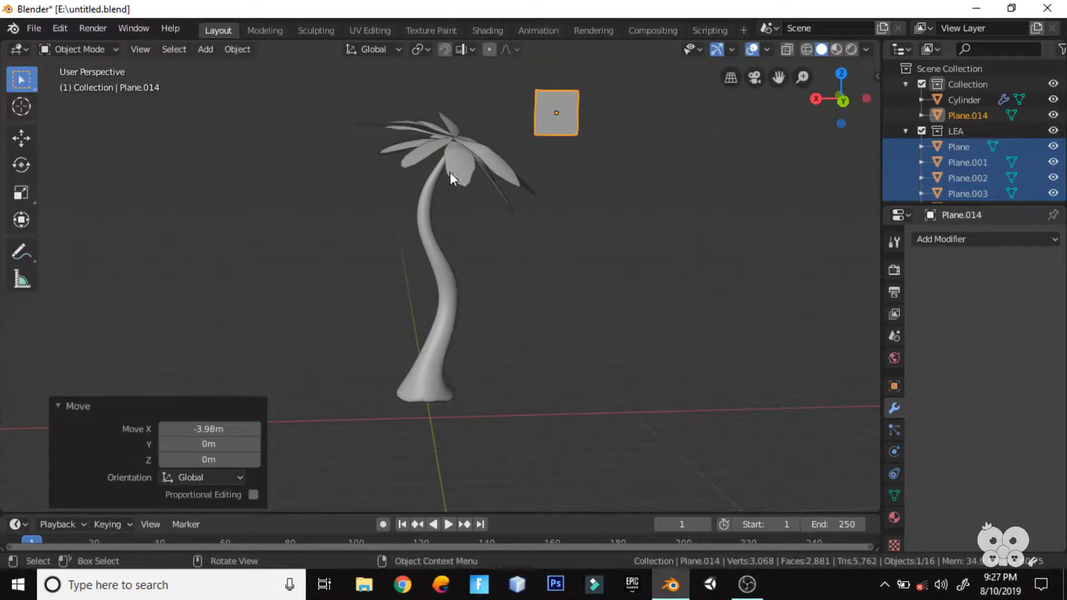
Scale the whole palm tree down to roughly a quarter of its size and move it beside the square plane for size comparison
left_click_drag(355, 94, 529, 398)
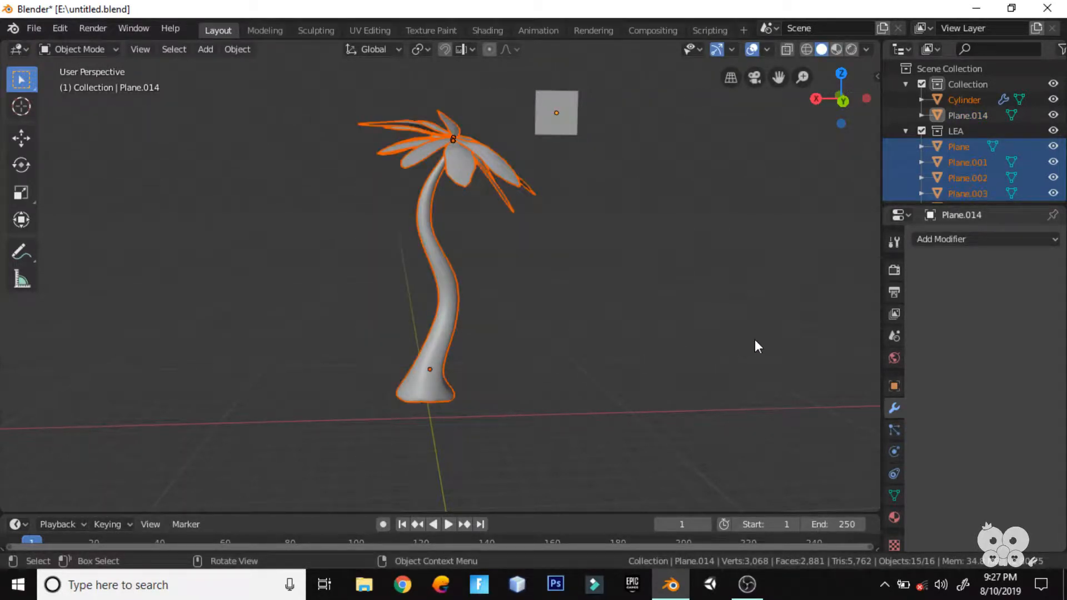
key("s")
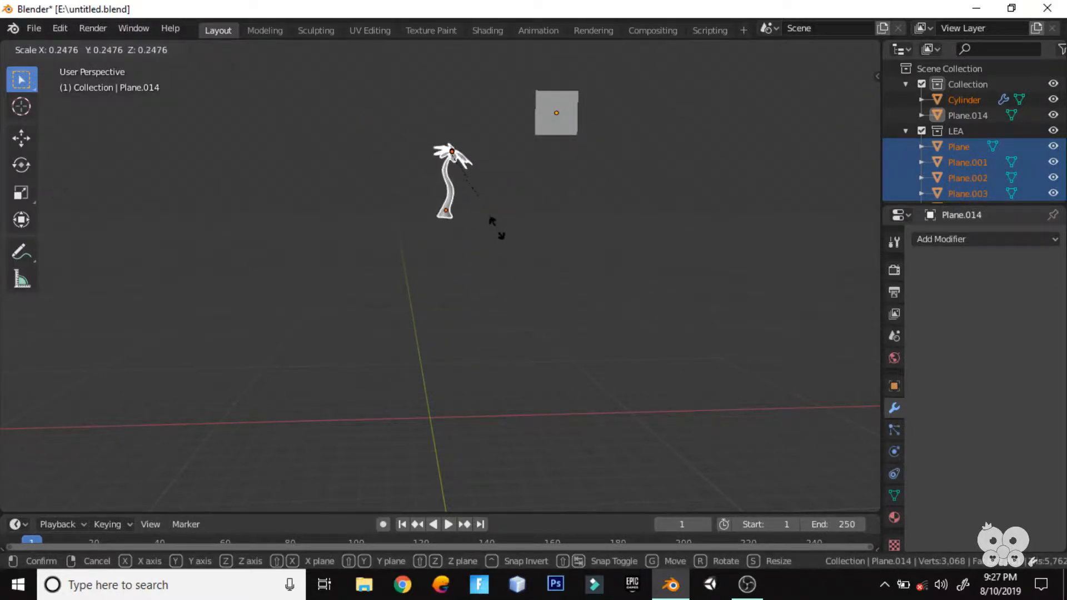
left_click(496, 233)
key("g")
left_click(621, 185)
key("s")
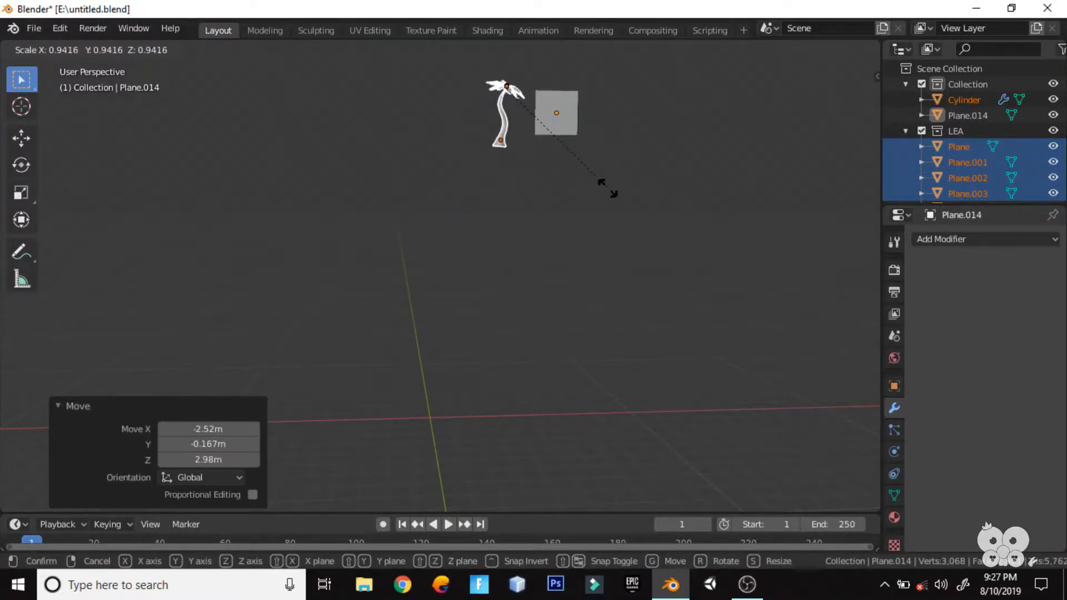
left_click(620, 242)
Delete the square reference plane next to the palm tree
left_click(545, 130)
key("x")
left_click(522, 139)
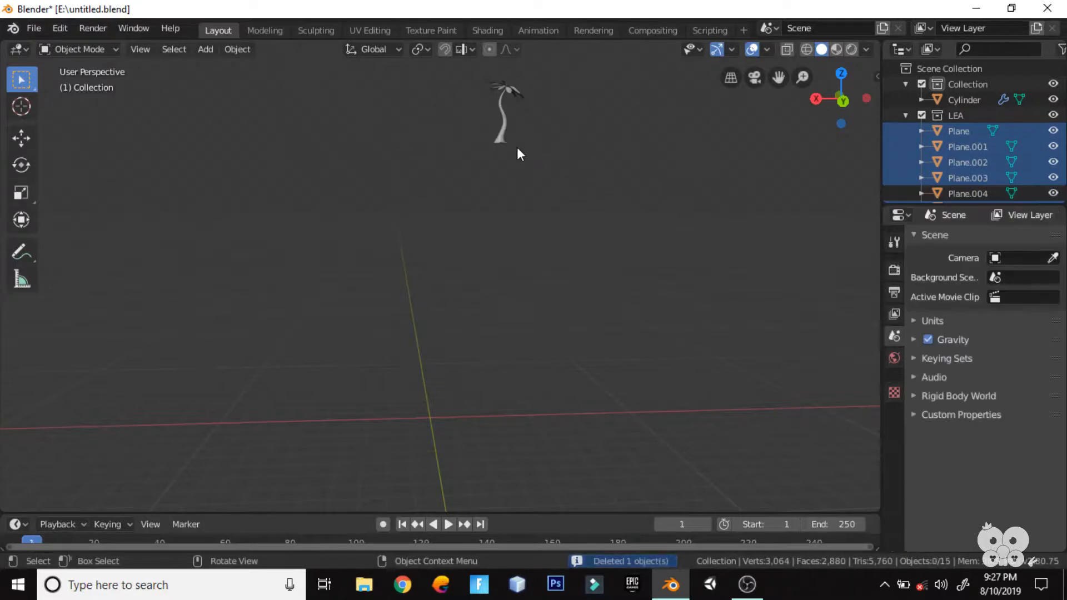
Apply the scale transform to all palm tree objects
middle_click_drag(517, 150, 552, 337)
key("a")
key("ctrl+a")
left_click(507, 289)
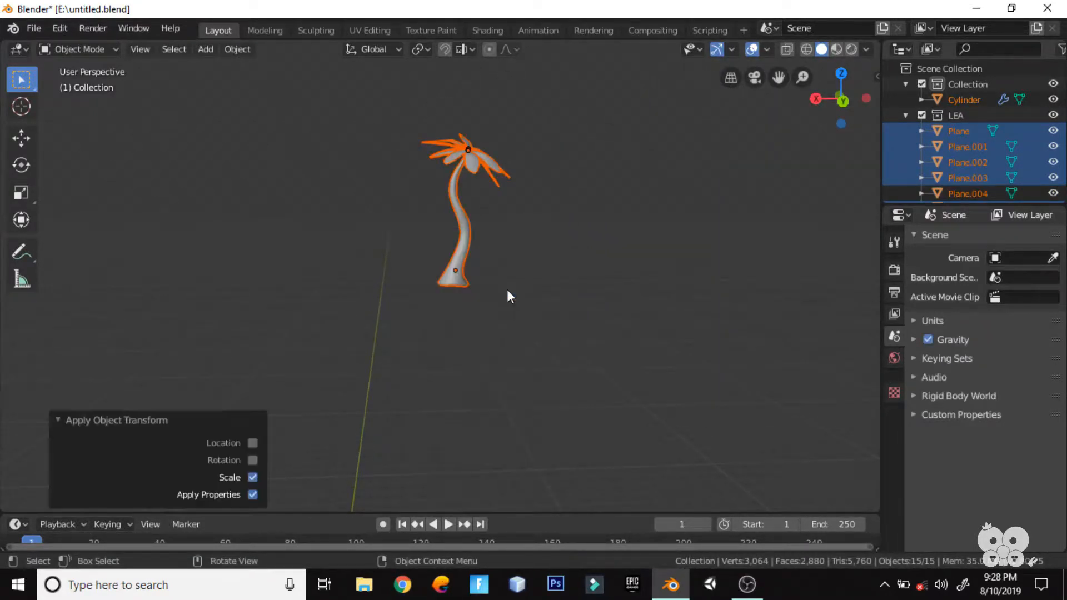
Lower the whole palm tree along Z in two moves, the second by -9.56 m, until it sits just above the ground grid
middle_click_drag(501, 256, 506, 321)
scroll(503, 287, "down", 3)
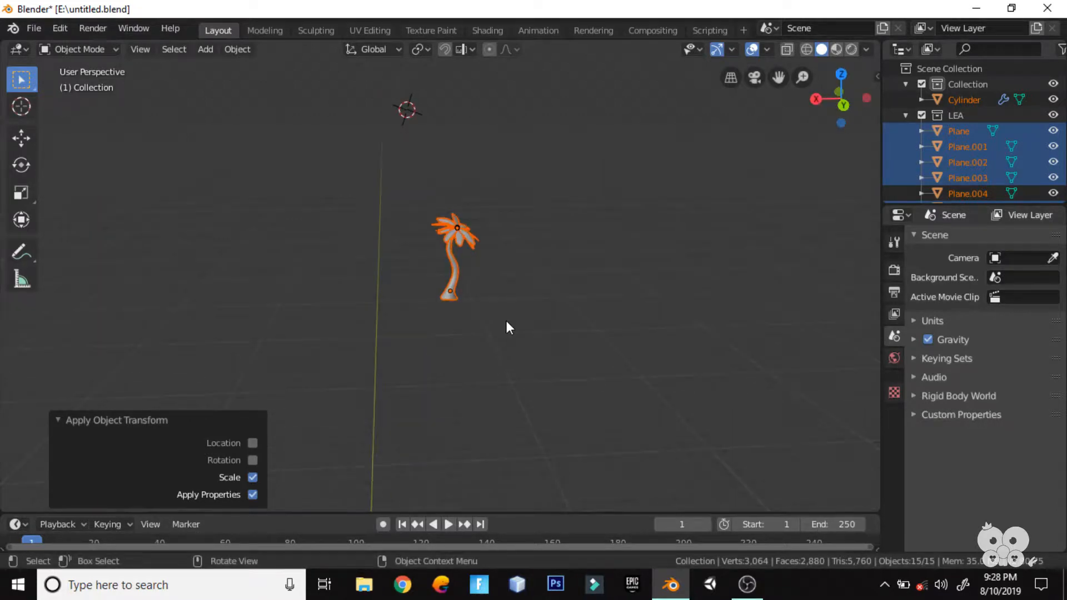
key("g")
key("z")
left_click(549, 380)
mouse_move(551, 382)
middle_mouse_down()
mouse_move(565, 288)
mouse_move(572, 322)
mouse_move(554, 331)
mouse_move(572, 368)
mouse_move(576, 322)
mouse_move(592, 311)
mouse_move(600, 8)
middle_mouse_up()
left_click(552, 325)
scroll(556, 312, "up", 3)
scroll(583, 365, "up", 1)
key("z")
key("a")
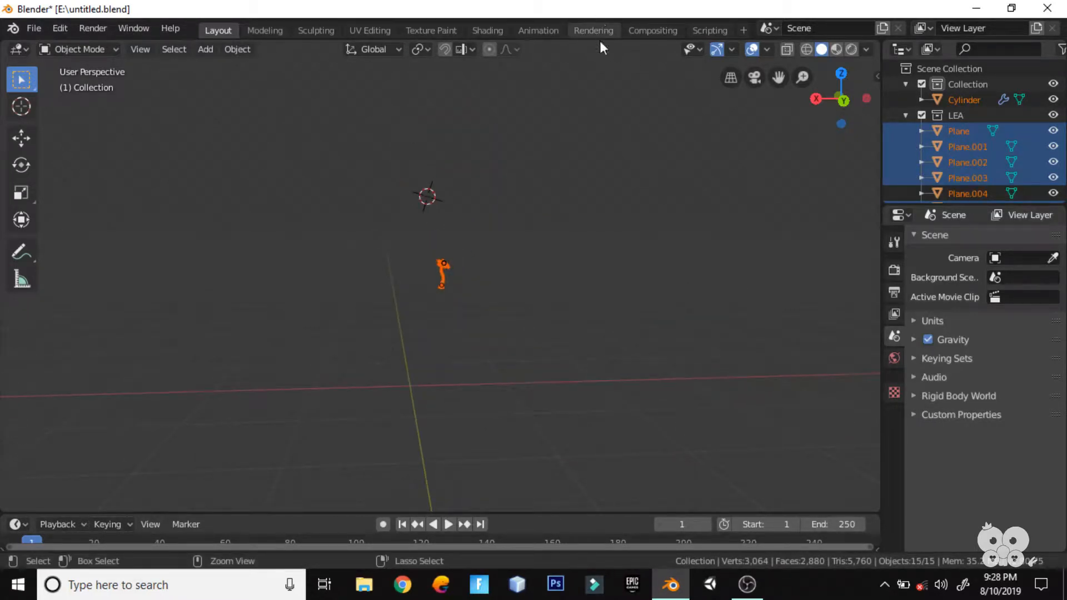
key("g")
key("z")
left_click(583, 243)
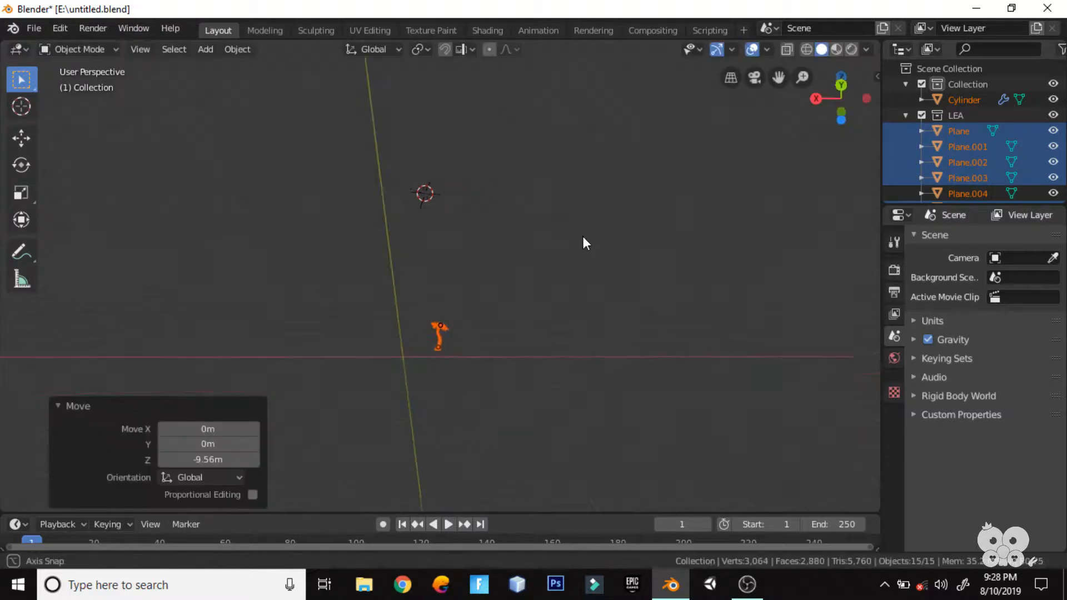
Move the palm tree about 3.06 m along X in front view so it stands near the world's vertical axis
key("KP_3")
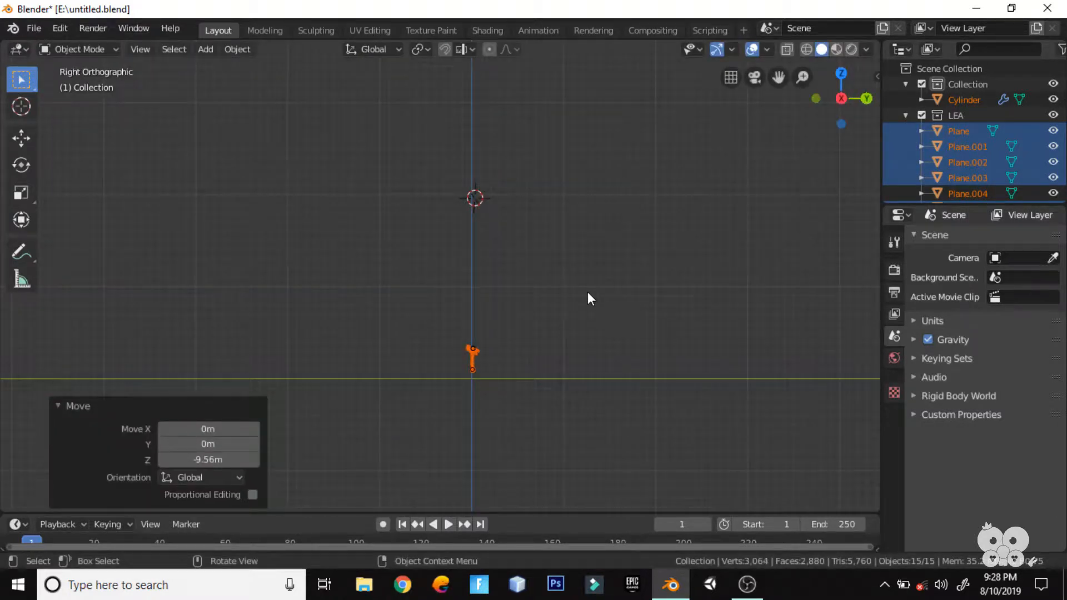
key("KP_1")
key("g")
key("x")
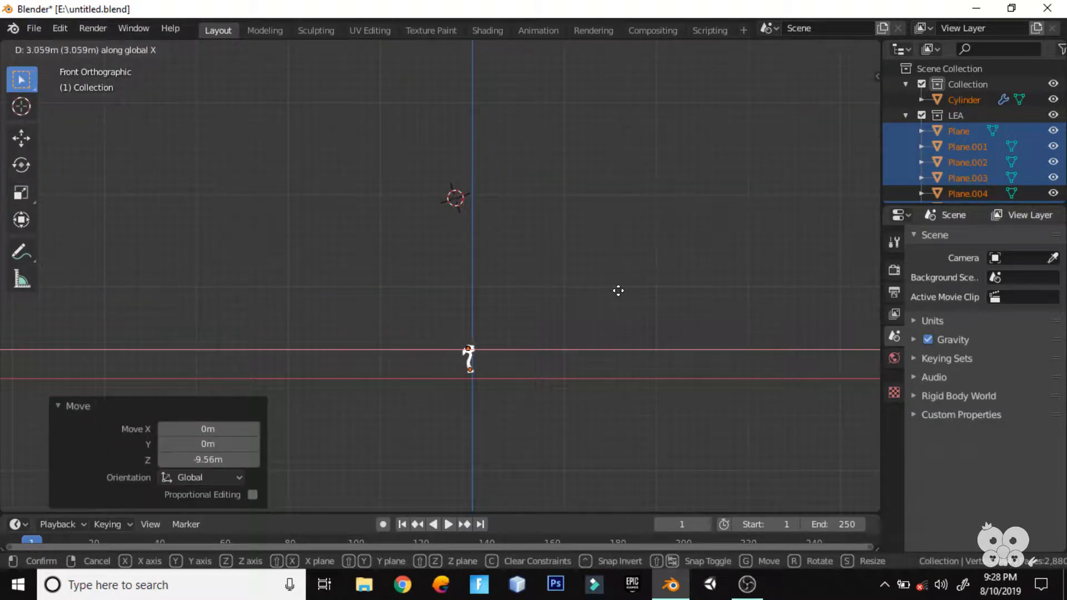
left_click(618, 290)
middle_click_drag(618, 291, 494, 342)
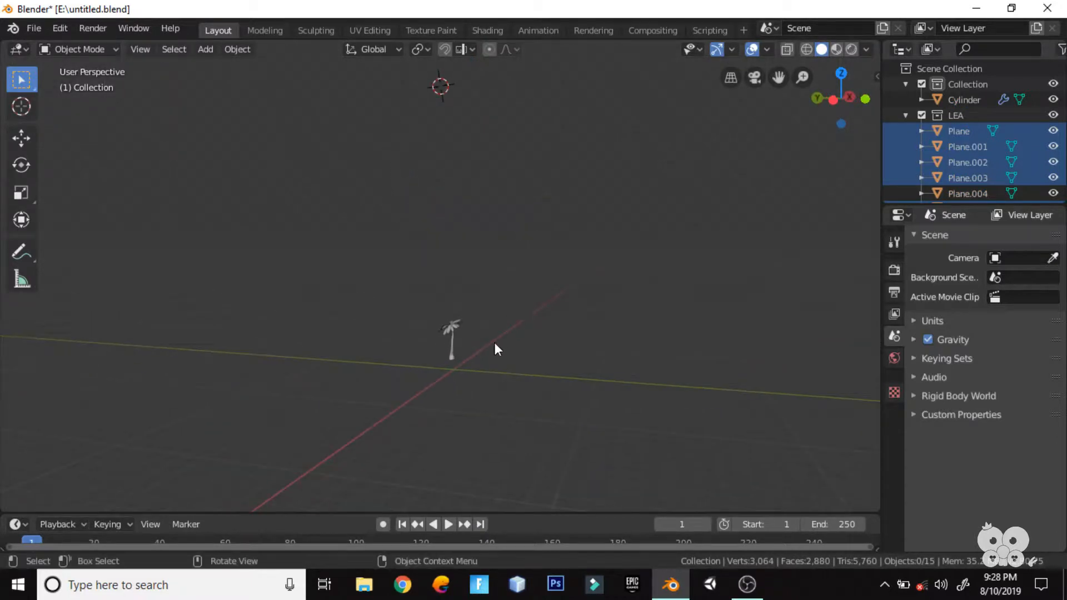
scroll(494, 343, "up", 8)
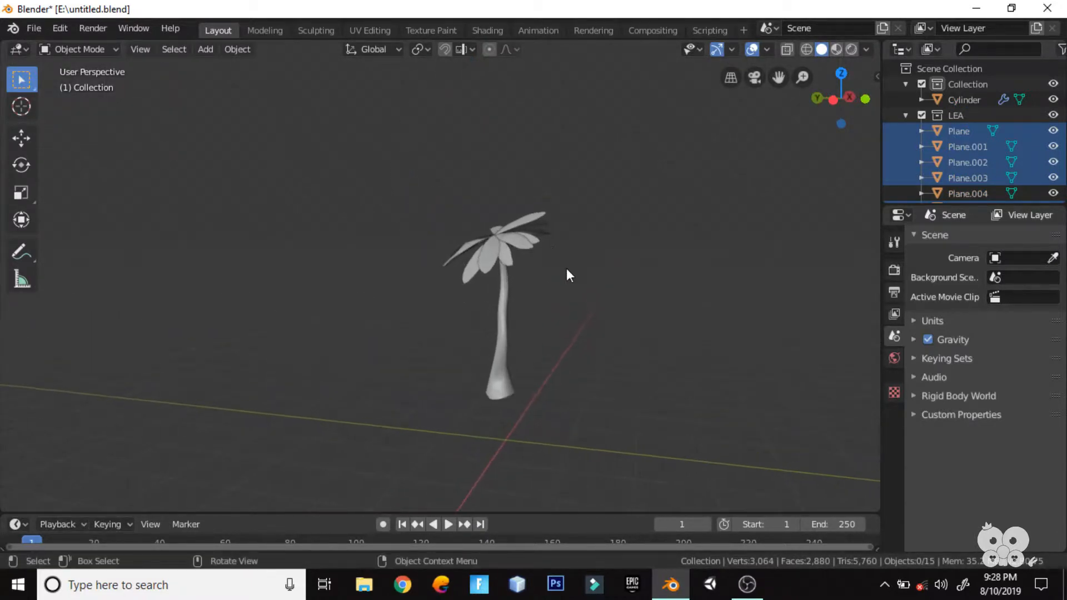
Apply the scale of the palm tree parts again and save the file
key("n")
left_click(871, 106)
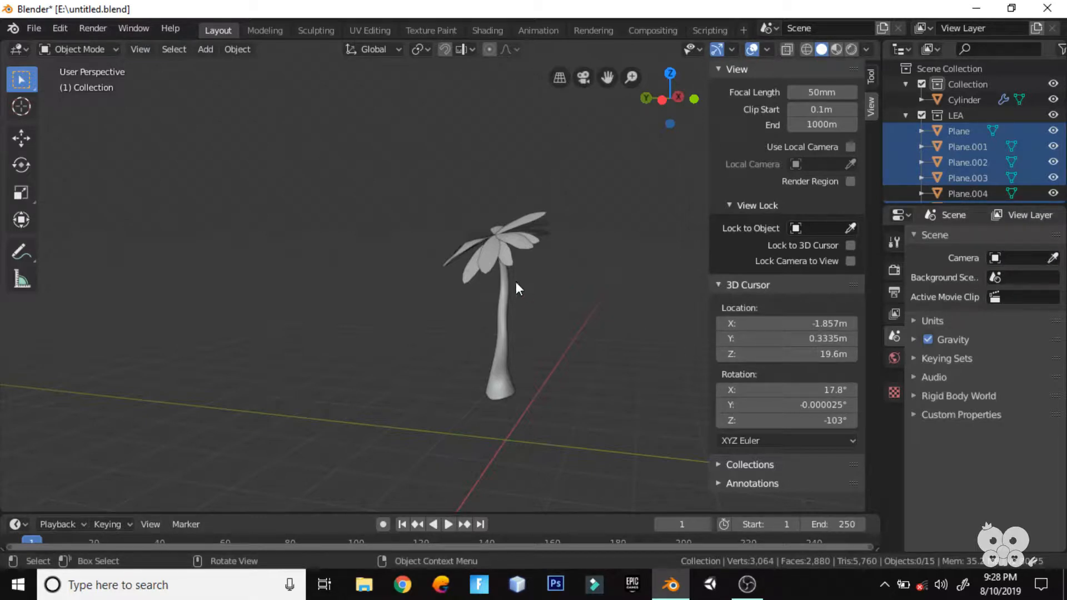
key("a")
key("ctrl+a")
left_click(526, 295)
key("alt+a")
key("n")
middle_click_drag(744, 294, 428, 388)
right_click(289, 185)
key("ctrl+a")
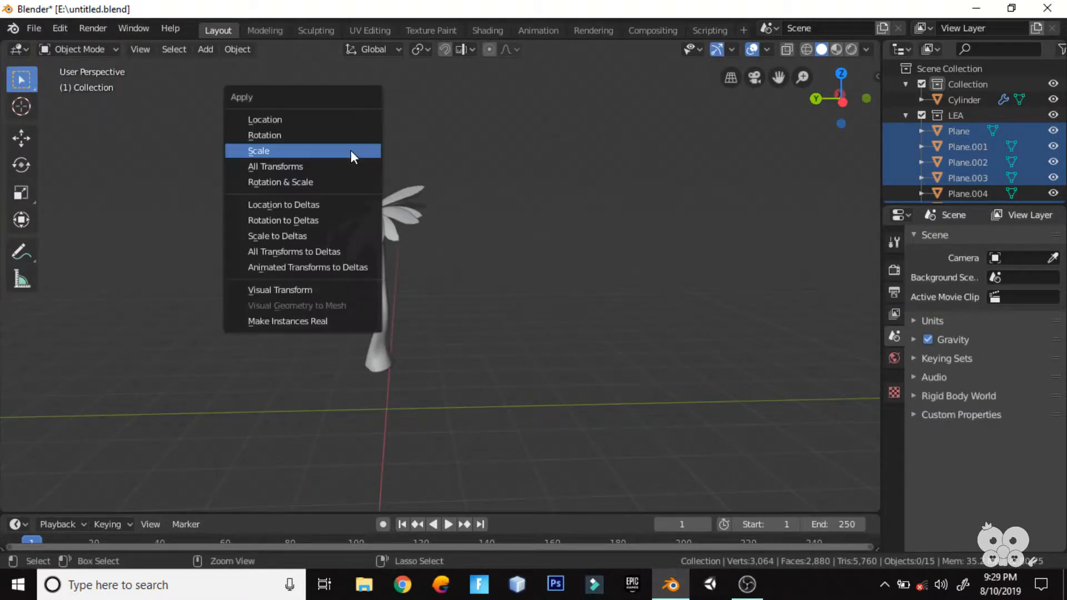
left_click(351, 151)
key("ctrl+s")
Snap the 3D cursor to the world origin
key("shift+a")
mouse_move(404, 154)
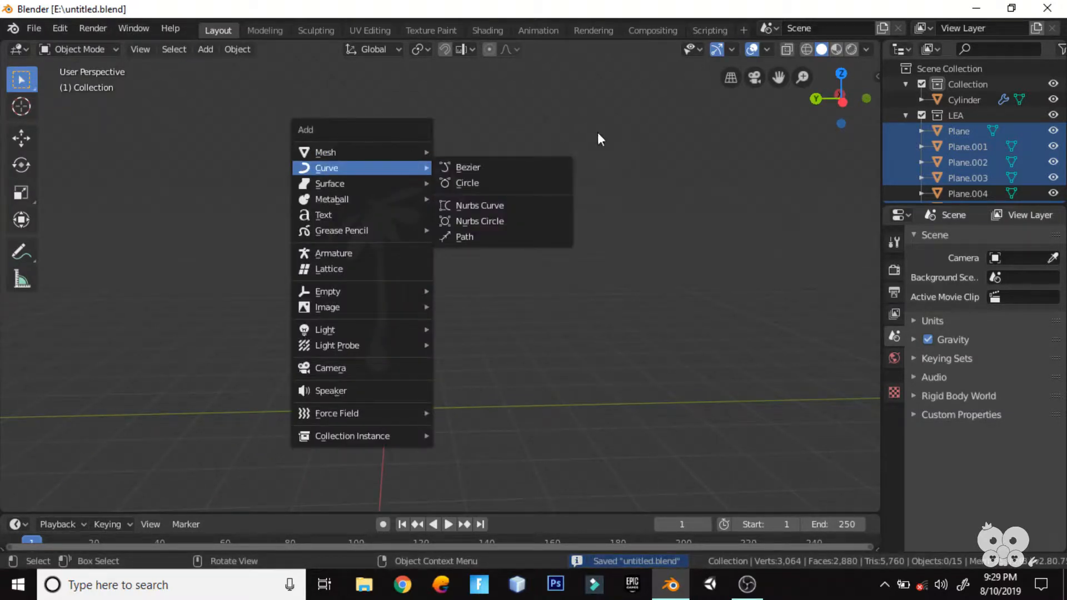
key("shift+s")
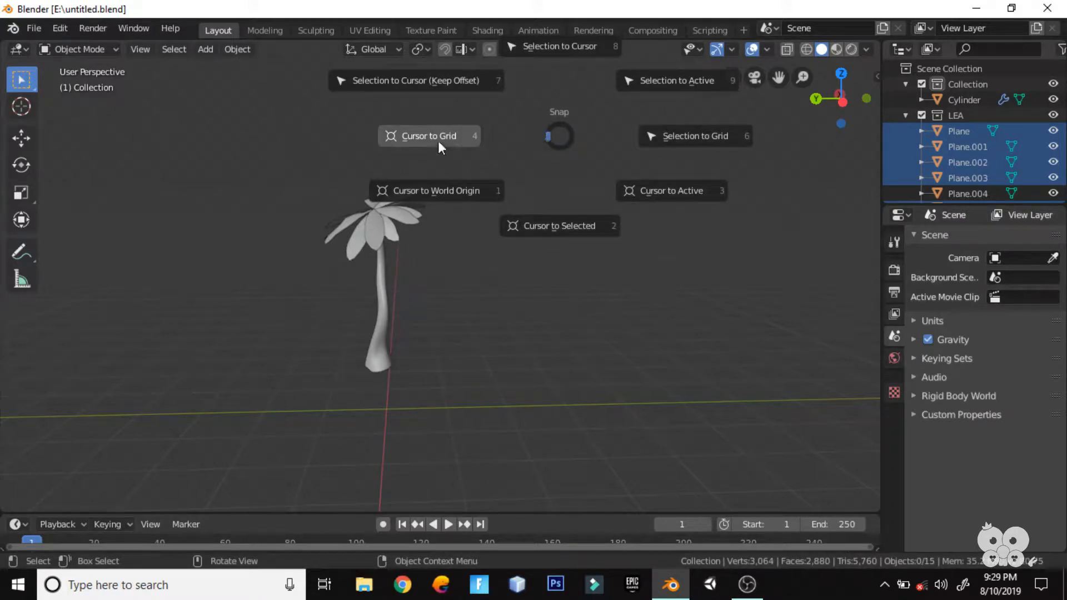
left_click(439, 191)
middle_click_drag(444, 192, 465, 265)
Rename the Cylinder trunk object as BR
double_click(970, 99)
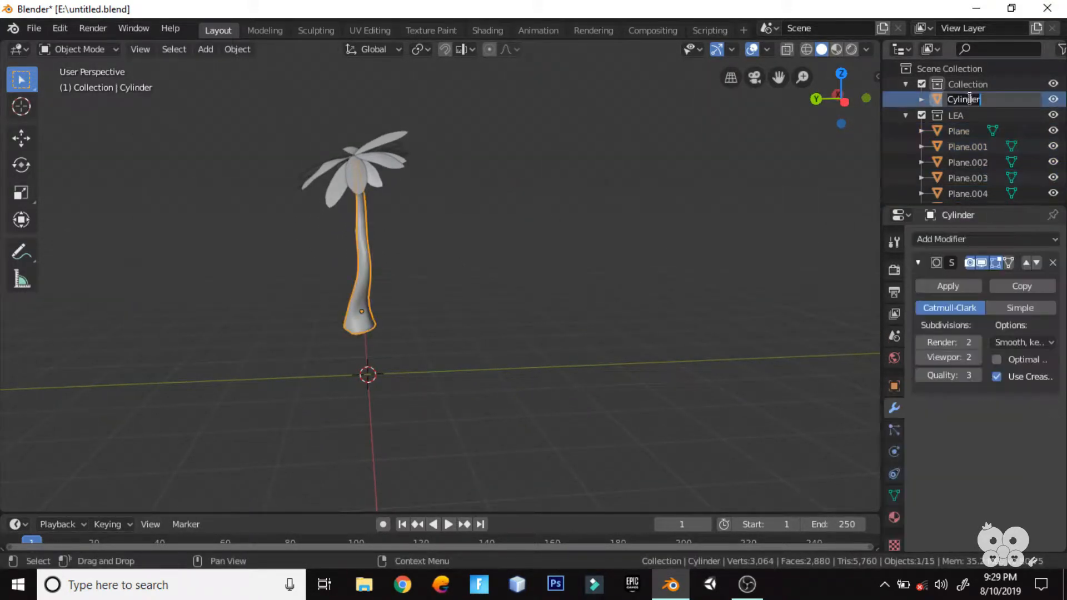
key("Return")
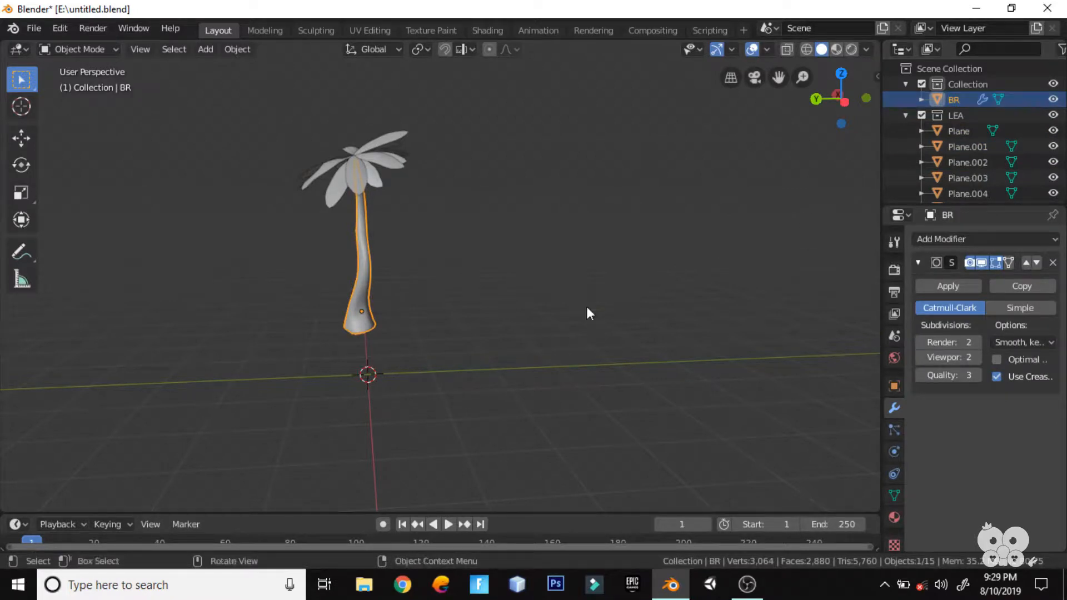
Add a mesh plane at the world origin and scale it up into a wide ground surface around the palm
middle_click_drag(586, 306, 485, 298)
key("shift+a")
mouse_move(444, 265)
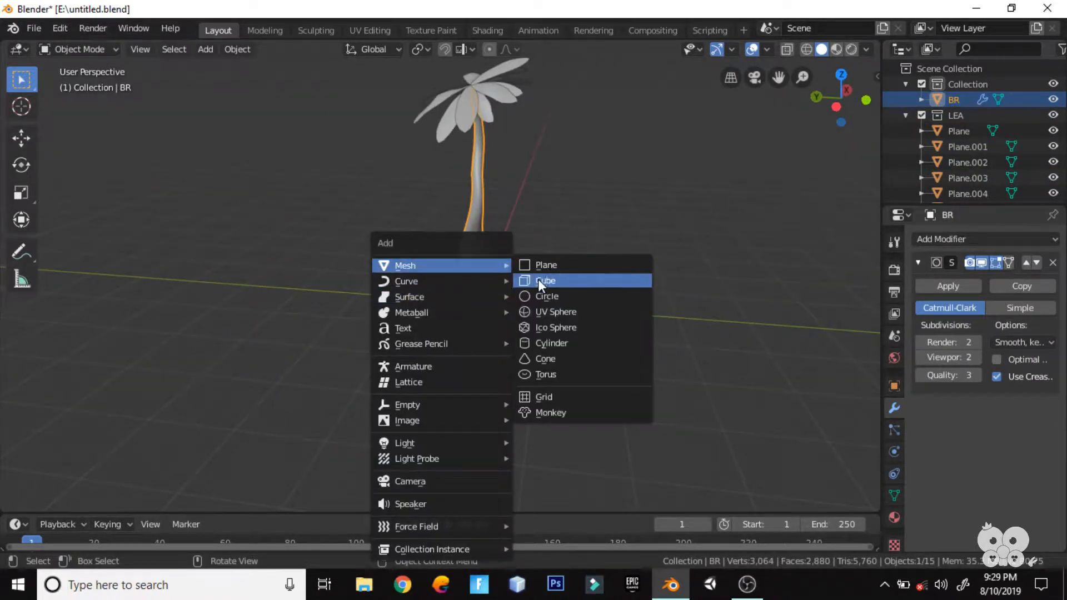
left_click(536, 269)
key("s")
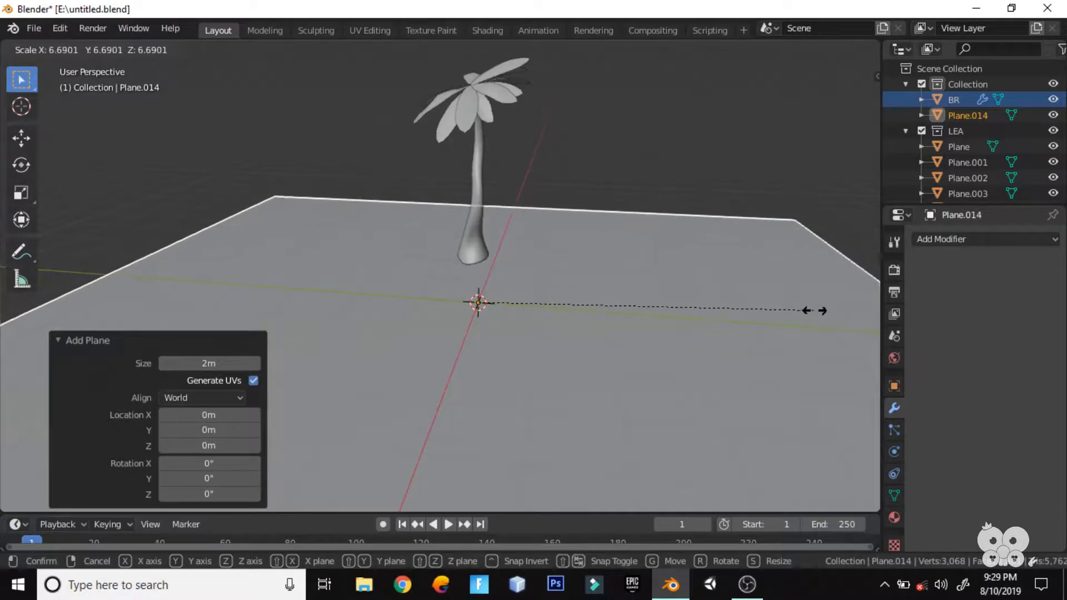
left_click(758, 301)
Raise the ground plane 0.303 m along Z toward the base of the trunk
key("g")
key("z")
left_click(605, 321)
middle_click_drag(605, 321, 626, 319)
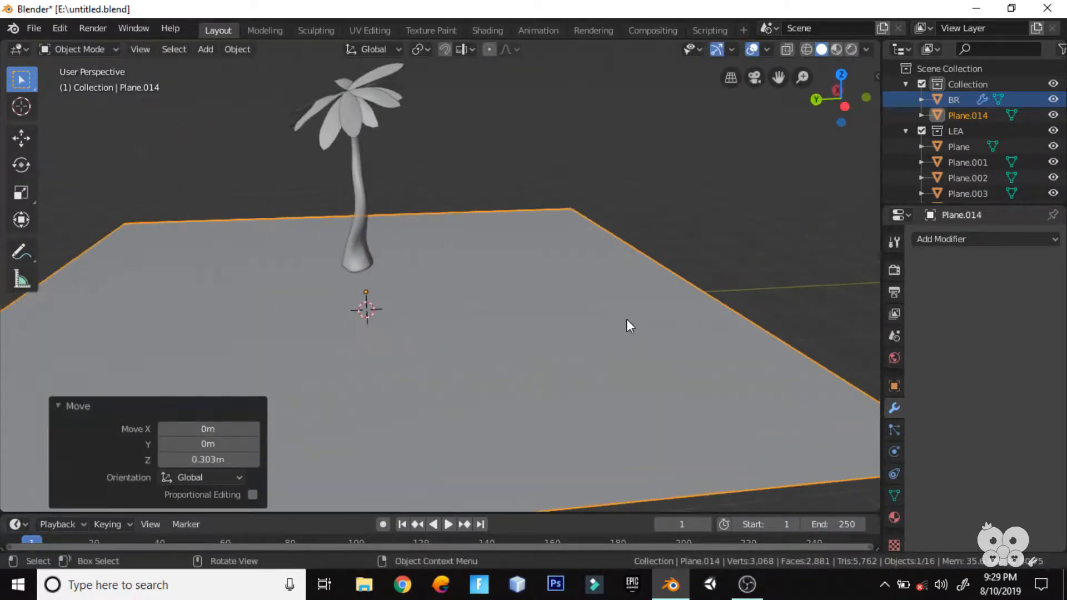
middle_click_drag(361, 370, 391, 328)
key("Tab")
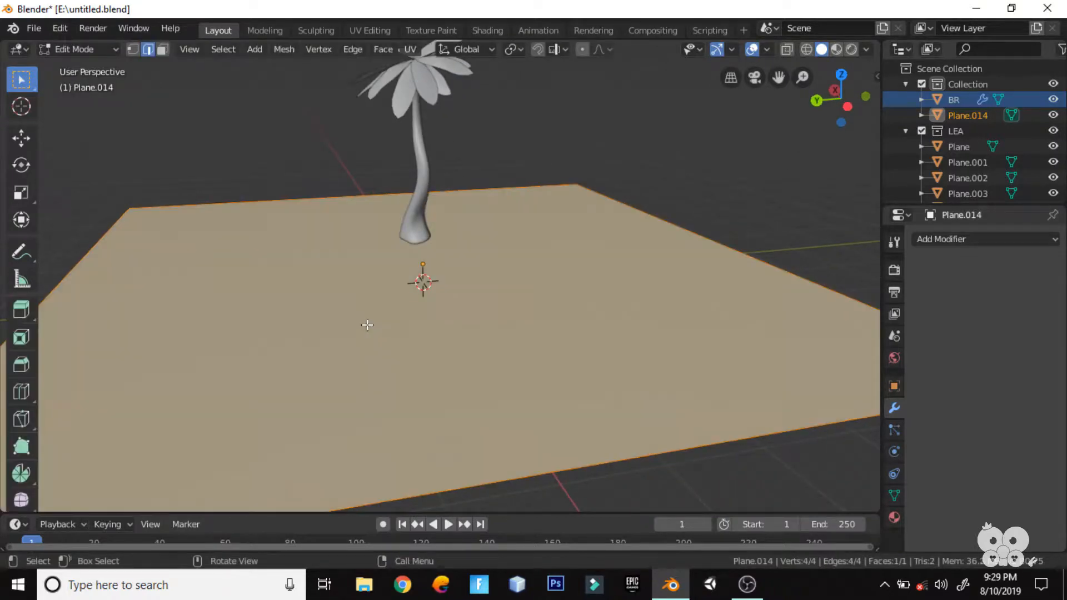
key("alt+a")
key("Tab")
key("Tab")
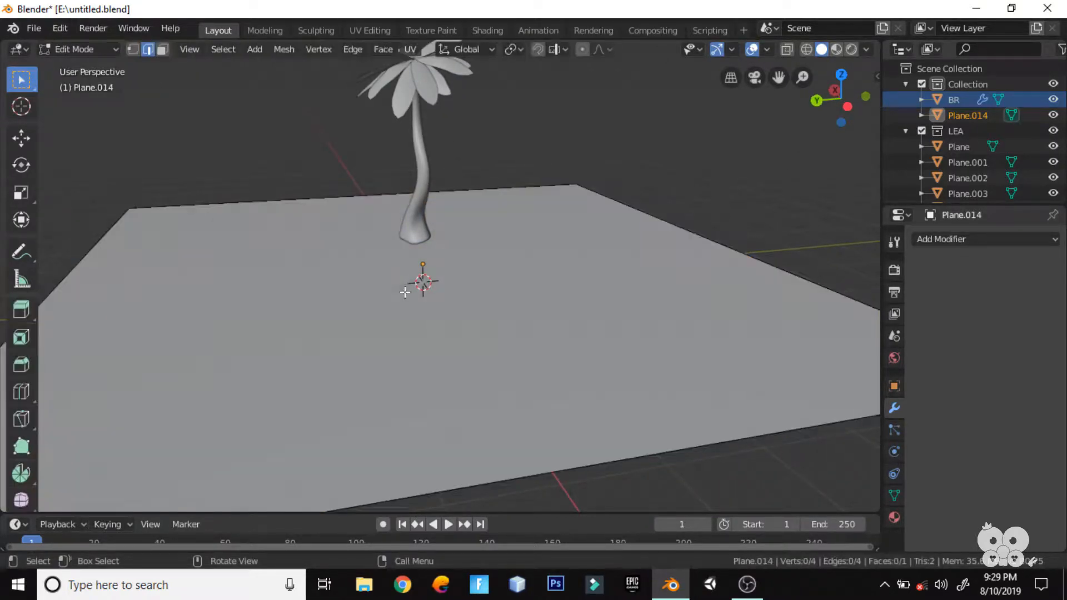
key("Tab")
right_click(312, 282)
left_click(414, 236)
key("Tab")
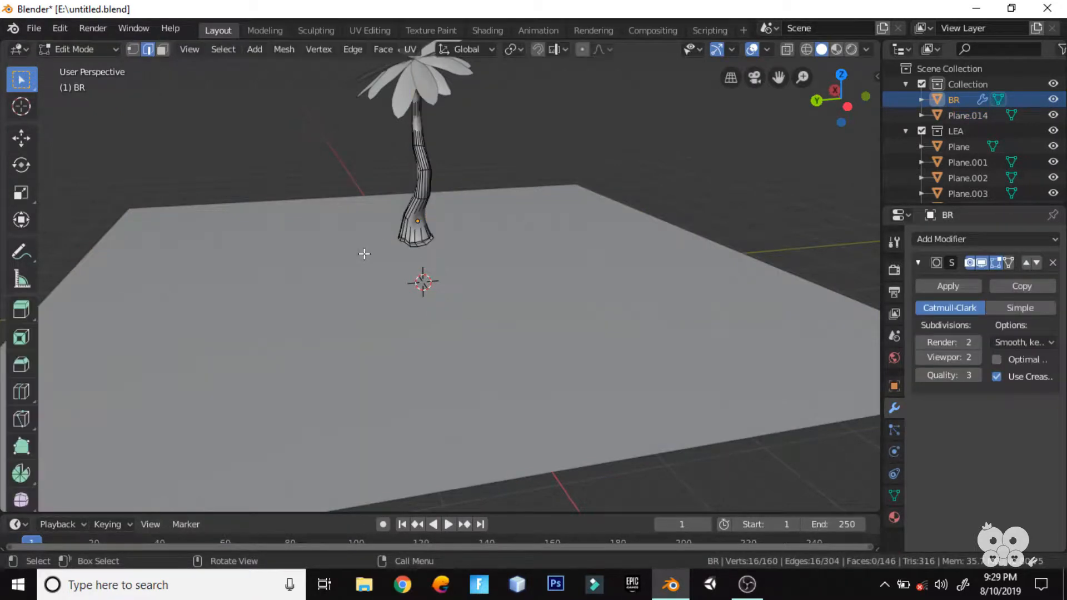
key("Tab")
Try to subdivide the ground plane in Edit Mode with an increased number of cuts
left_click(365, 255)
key("Tab")
right_click(365, 254)
left_click(317, 127)
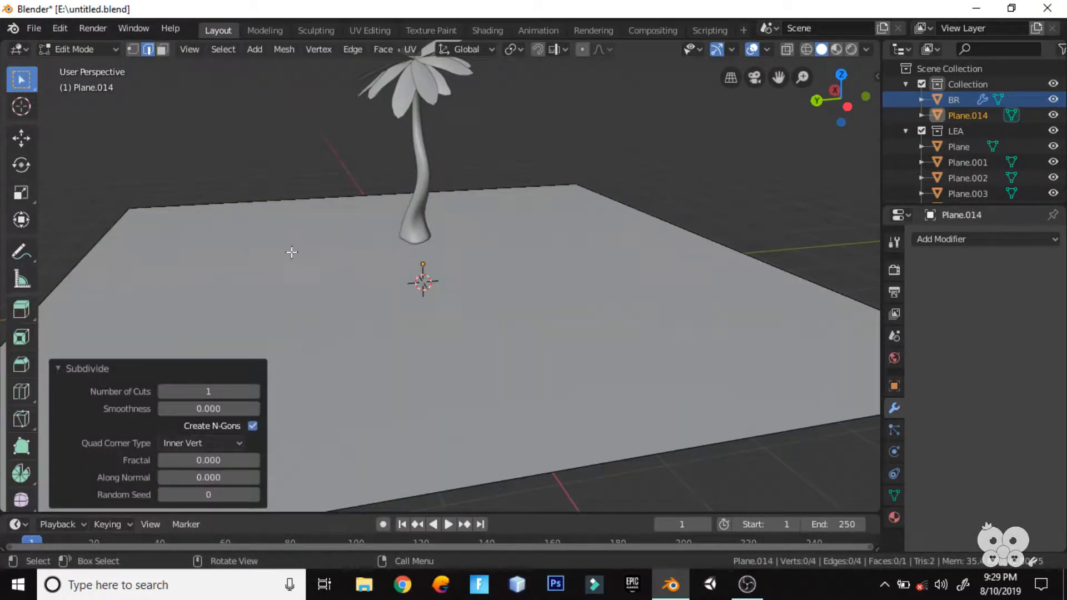
left_click(254, 392)
left_click(253, 392)
left_click(253, 392)
left_click(254, 391)
Subdivide the entire ground plane mesh with 10 cuts, then clear the selection
left_click_drag(389, 360, 432, 352)
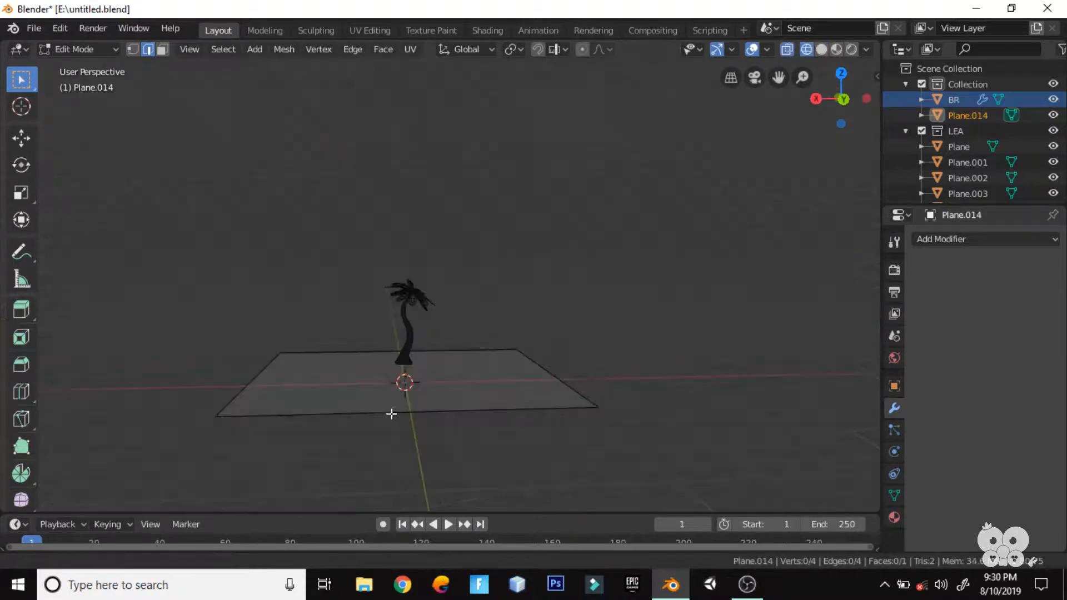
scroll(391, 405, "up", 3)
middle_click_drag(459, 429, 490, 447)
key("a")
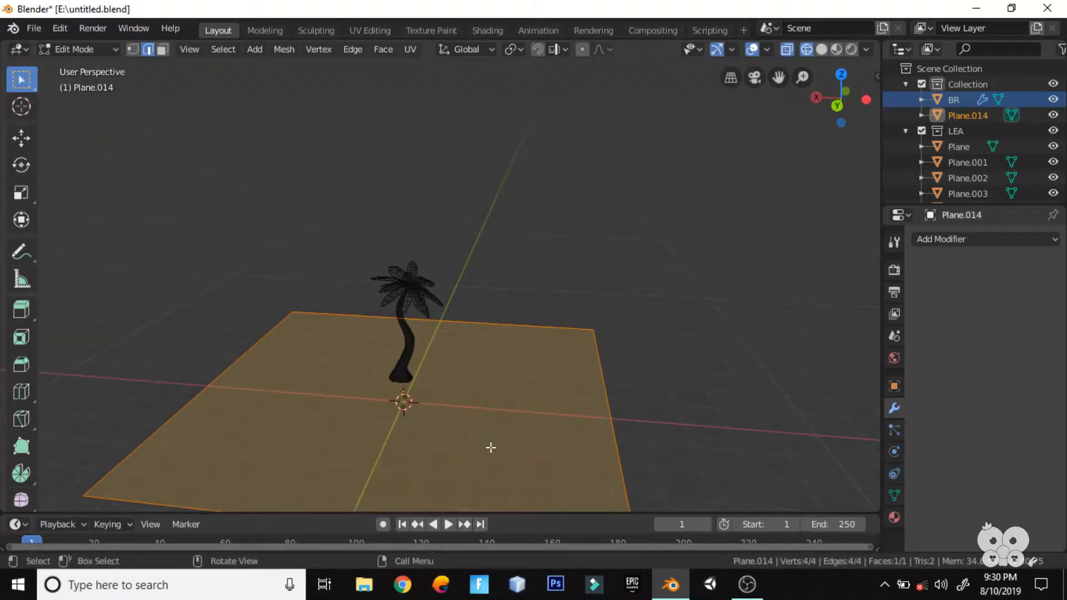
right_click(454, 455)
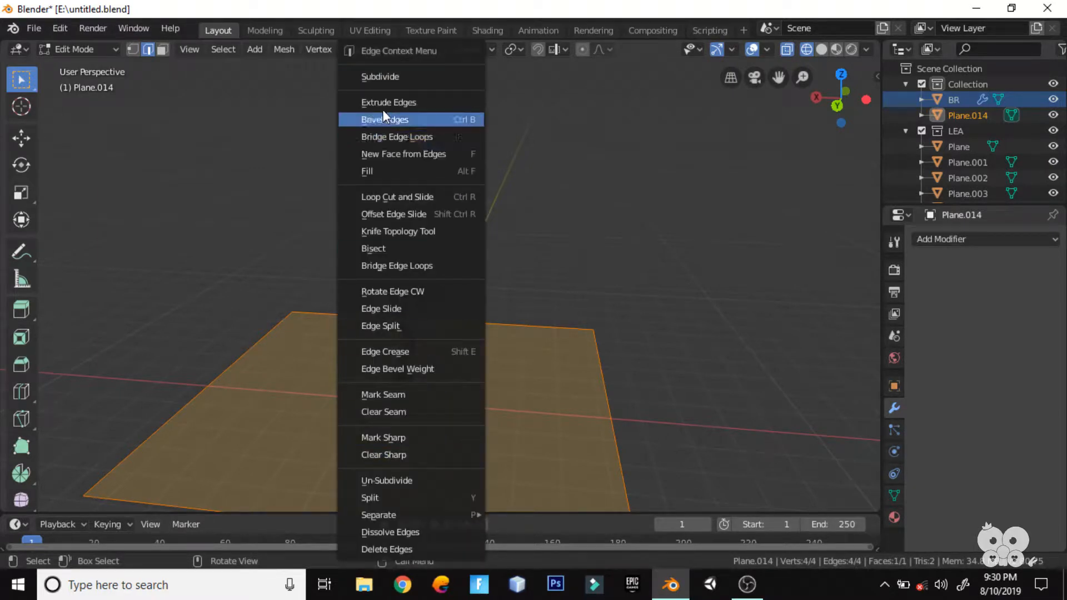
left_click(385, 76)
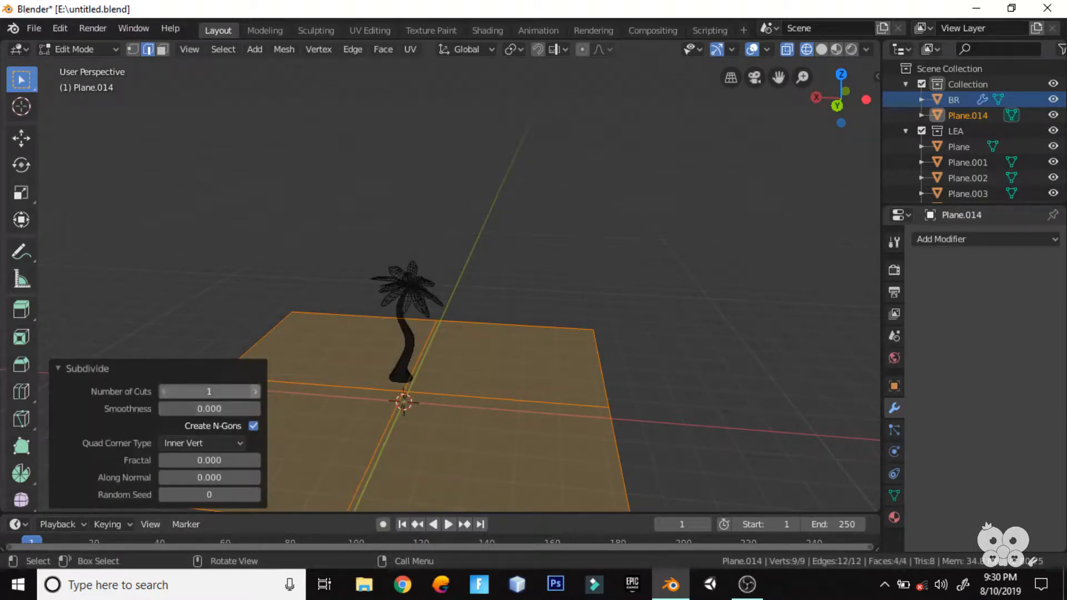
left_click(257, 392)
triple_click(257, 392)
triple_click(257, 392)
double_click(257, 392)
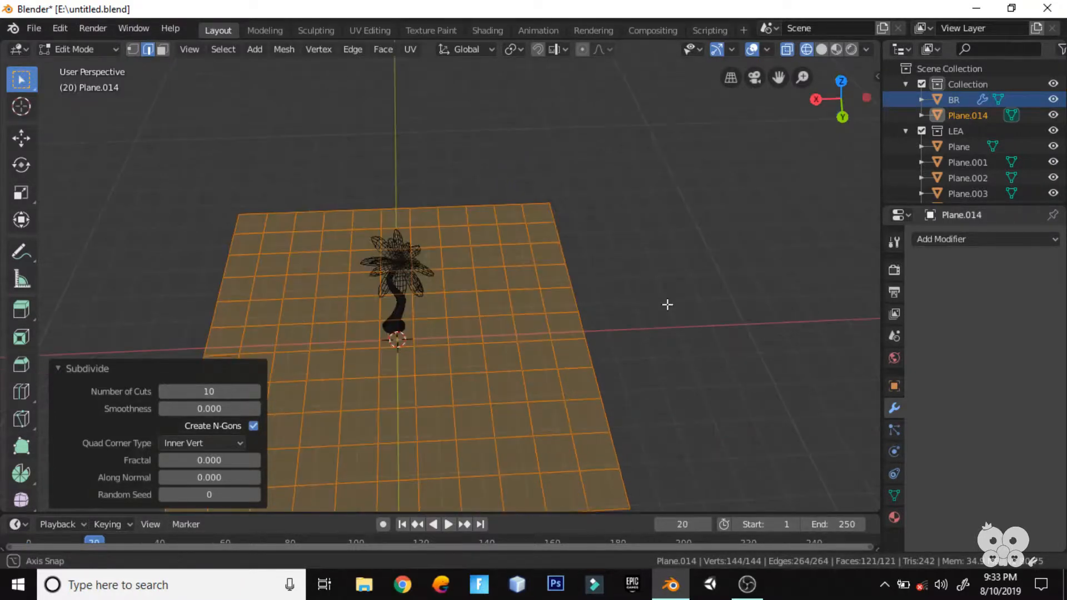
middle_click_drag(667, 303, 666, 298)
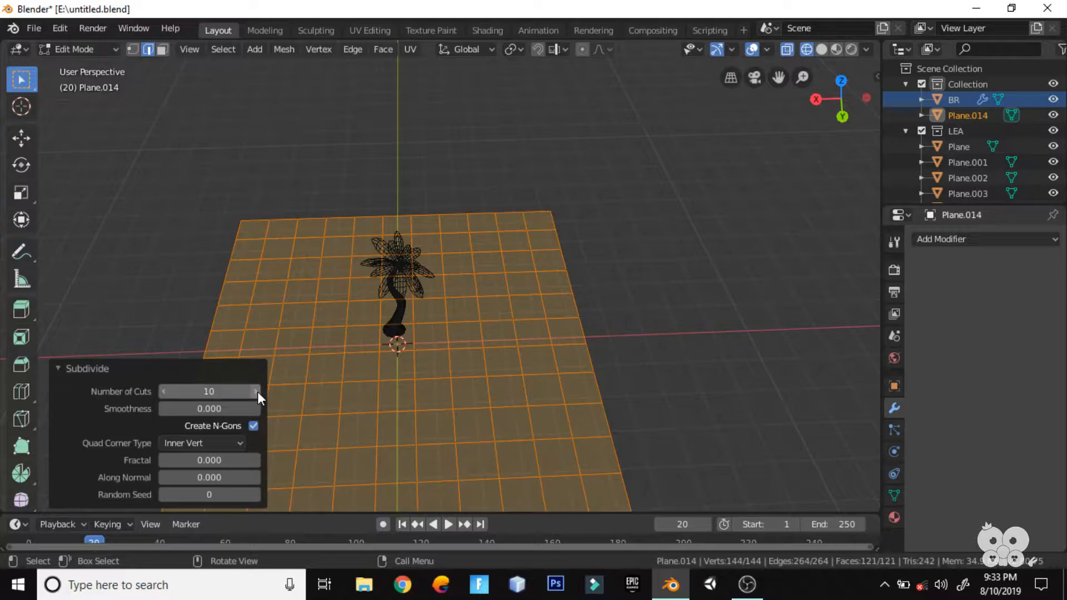
left_click(728, 318)
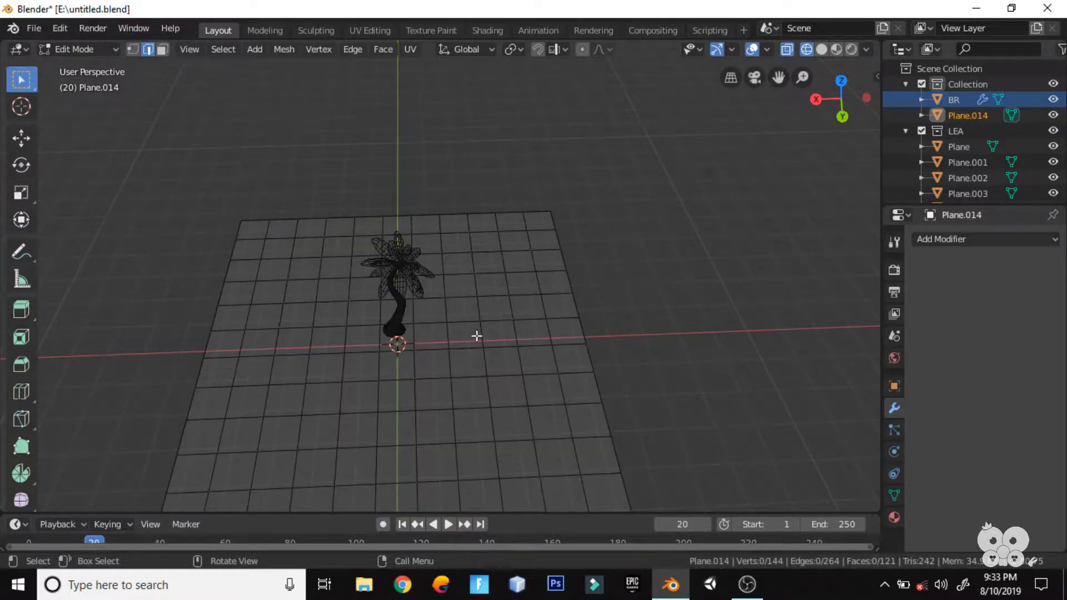
Subdivide the entire ground plane mesh again with 3 cuts
key("a")
right_click(347, 280)
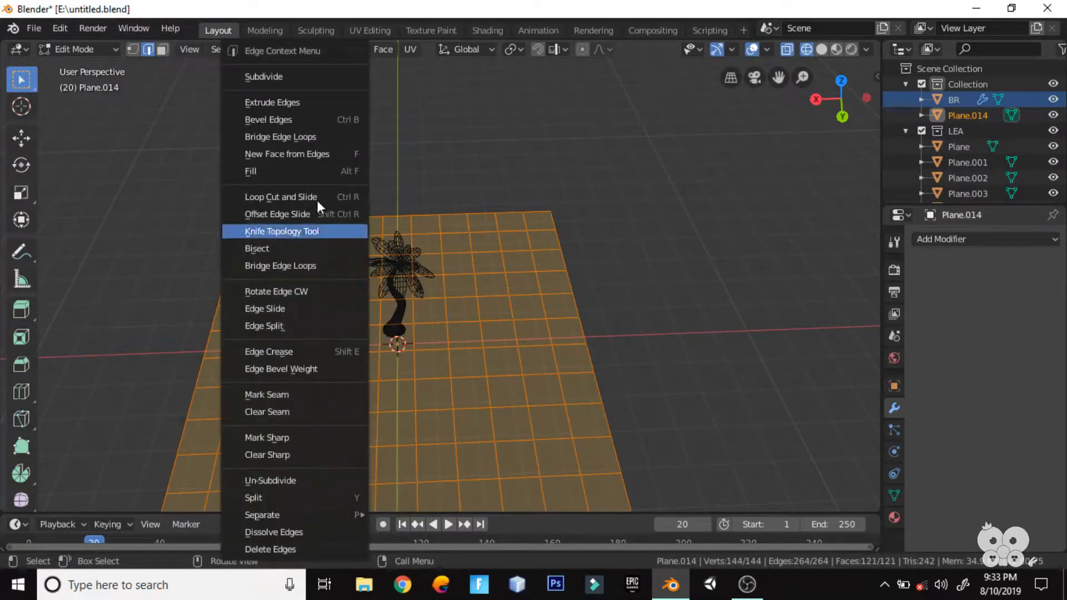
left_click(332, 72)
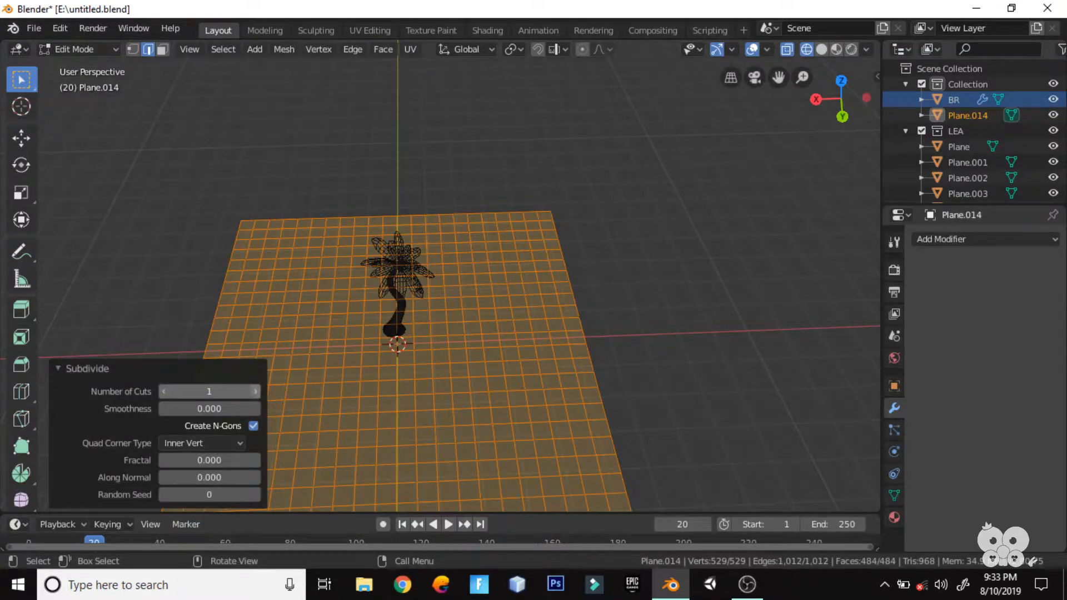
left_click(255, 391)
left_click(255, 391)
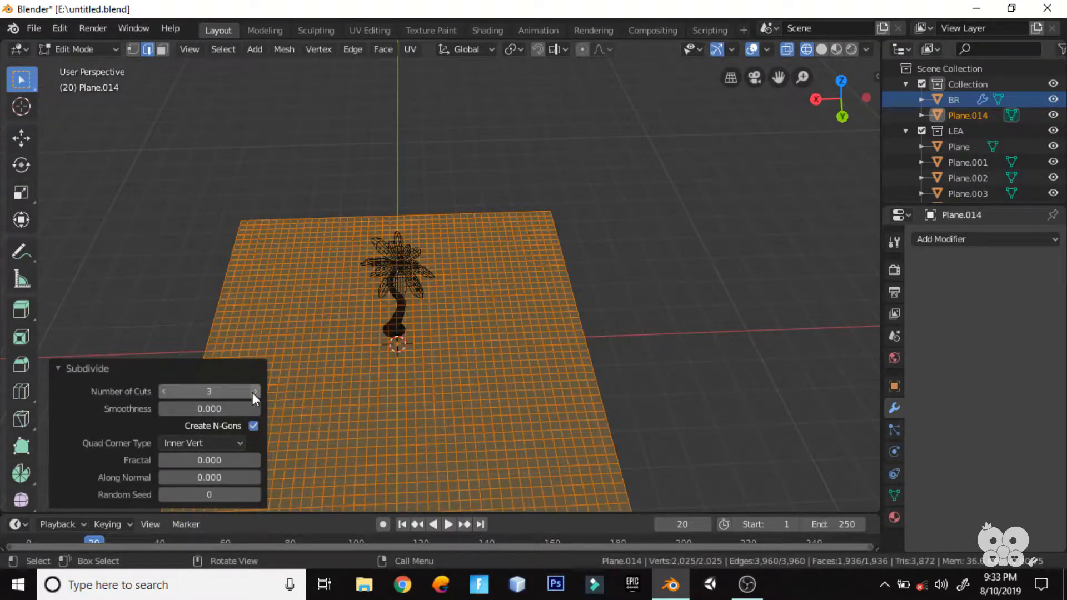
left_click(691, 361)
middle_click_drag(691, 360, 666, 347)
Scale the whole ground mesh by 0.566, then scale it back up by 1.441
key("a")
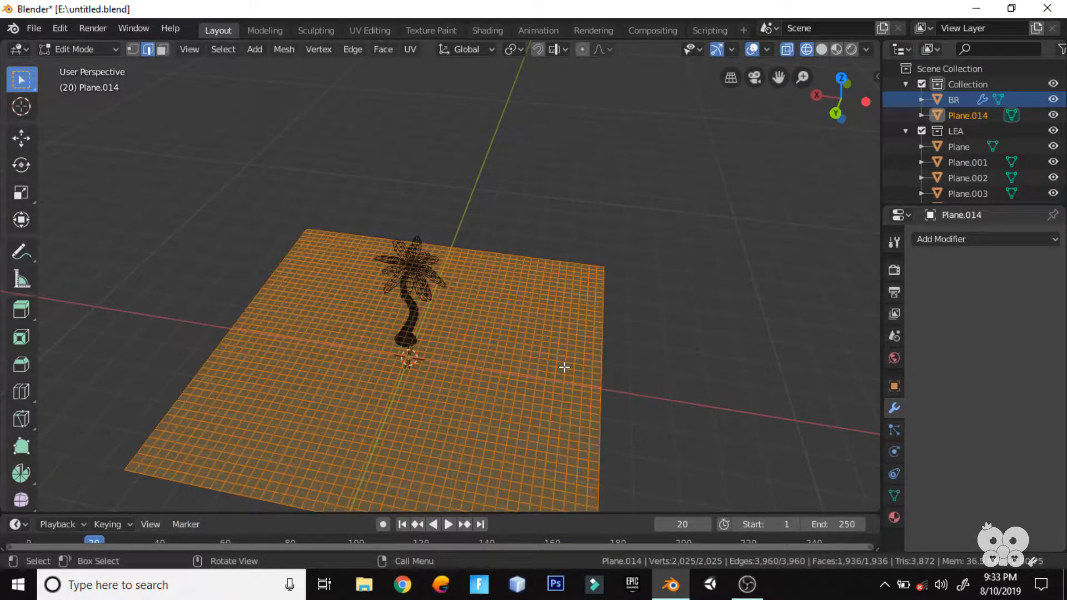
key("s")
left_click(572, 359)
middle_click_drag(571, 360, 588, 376)
scroll(588, 376, "up", 1)
key("s")
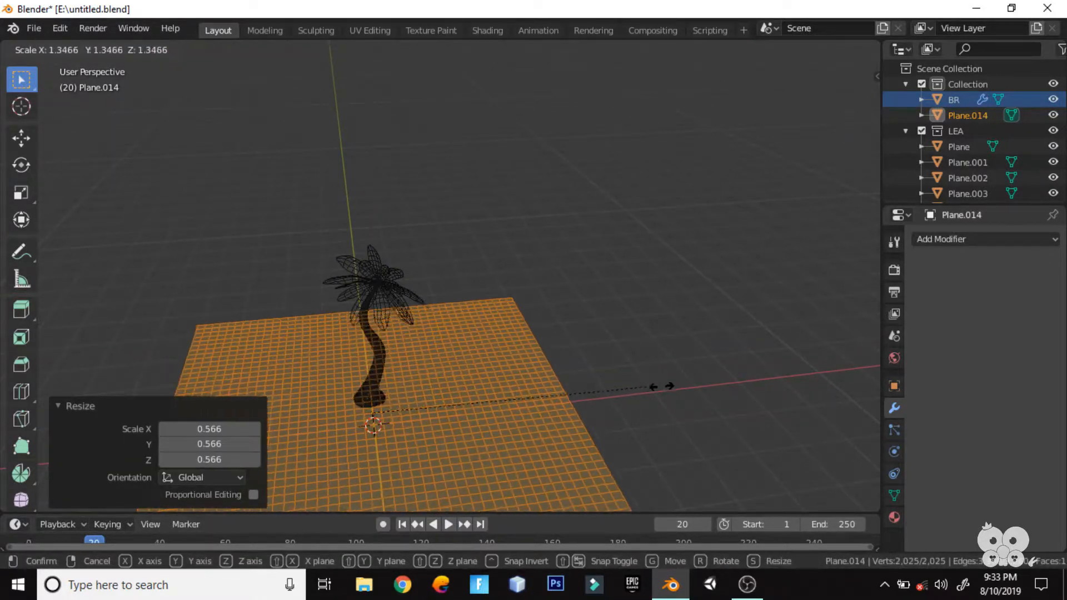
left_click(665, 385)
middle_click_drag(665, 386, 620, 381)
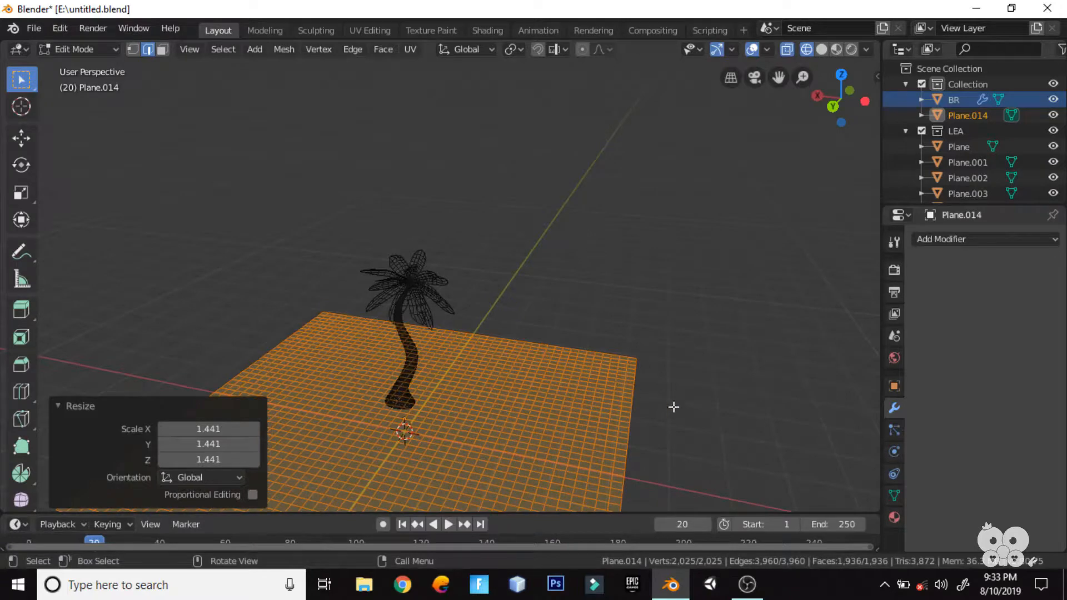
left_click(410, 222)
middle_click_drag(409, 221, 455, 277)
key("a")
right_click(467, 275)
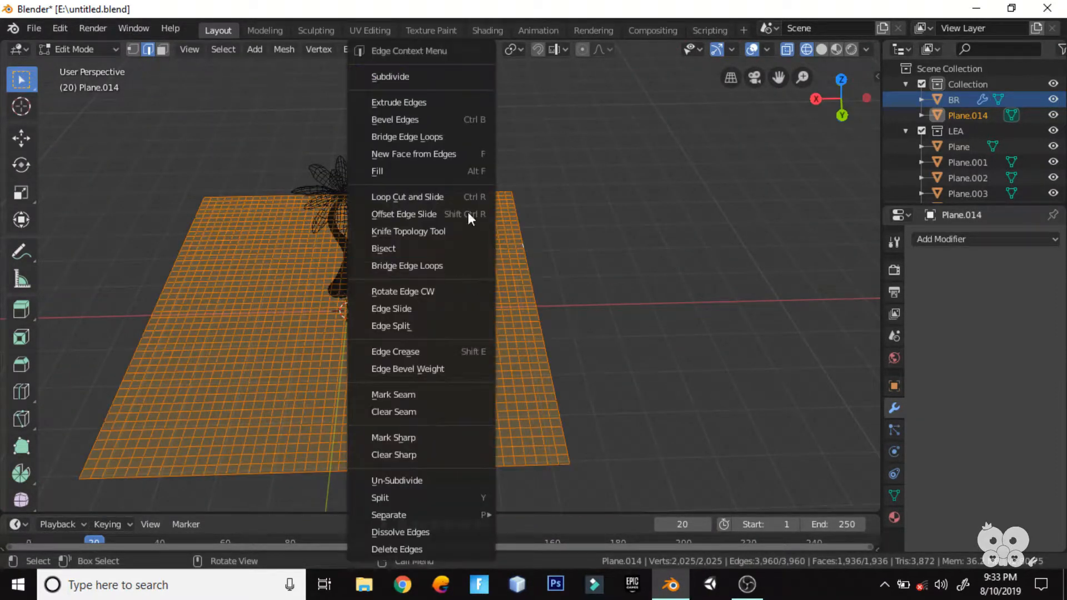
key("s")
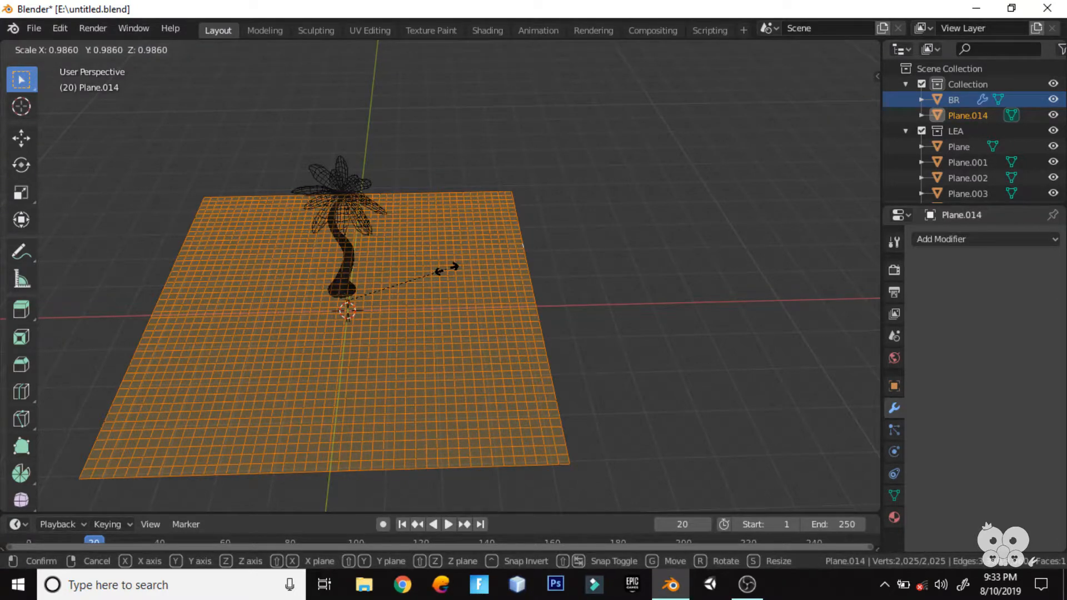
left_click(447, 269)
Return the ground plane to Object Mode and save the file
key("Tab")
key("ctrl+s")
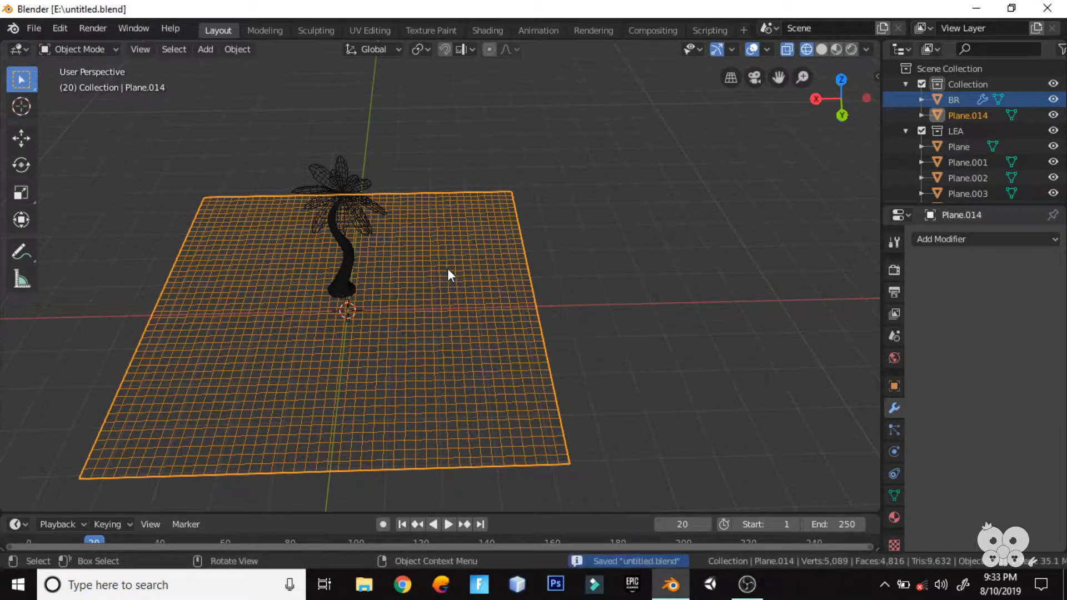
Switch the viewport to solid shading and apply the ground plane's scale
left_click(822, 50)
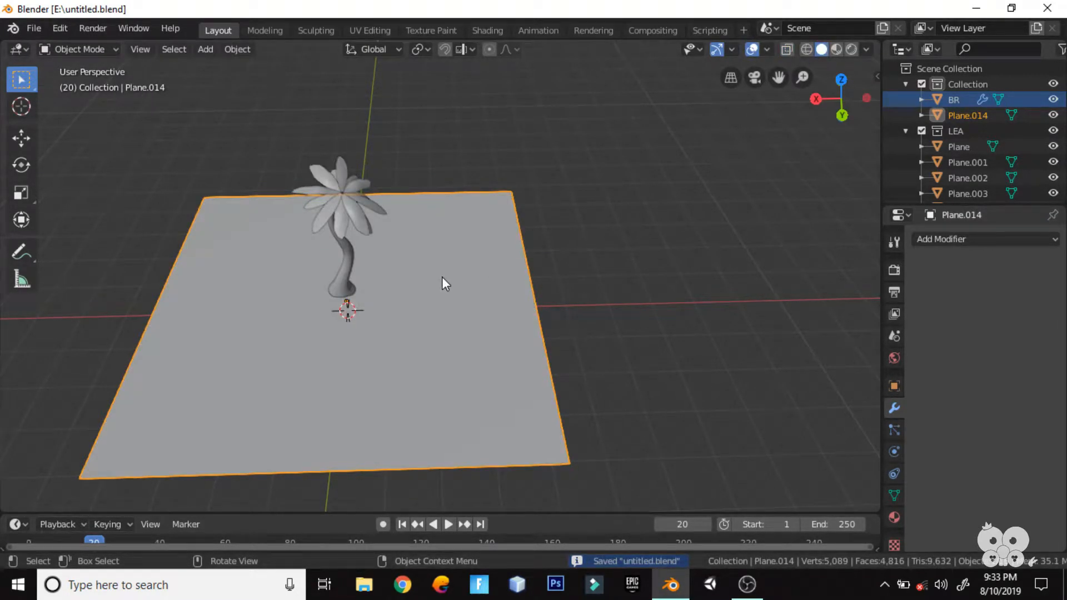
key("ctrl+a")
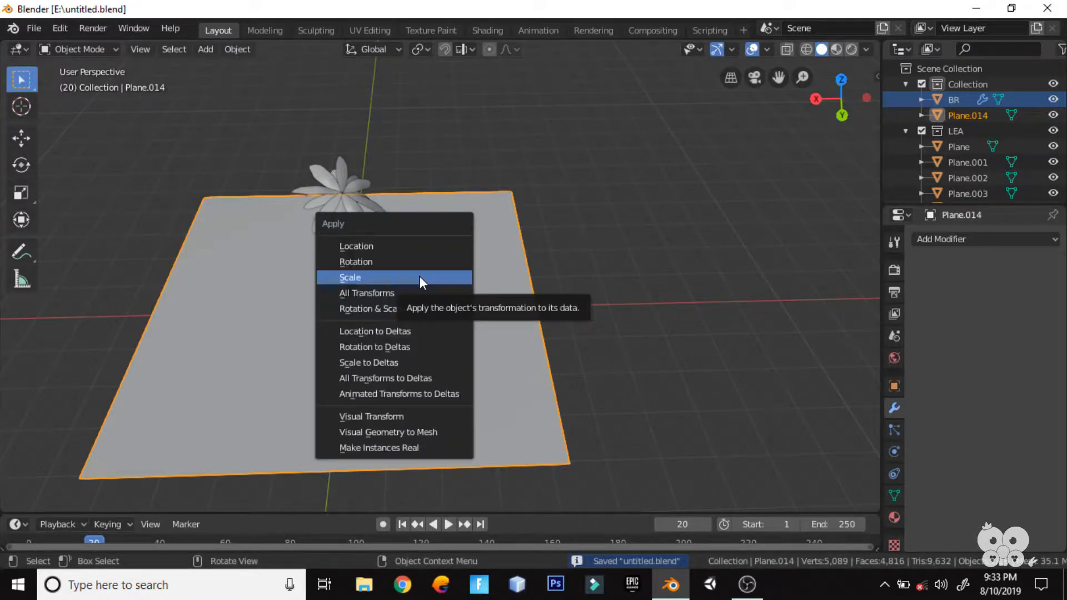
left_click(419, 277)
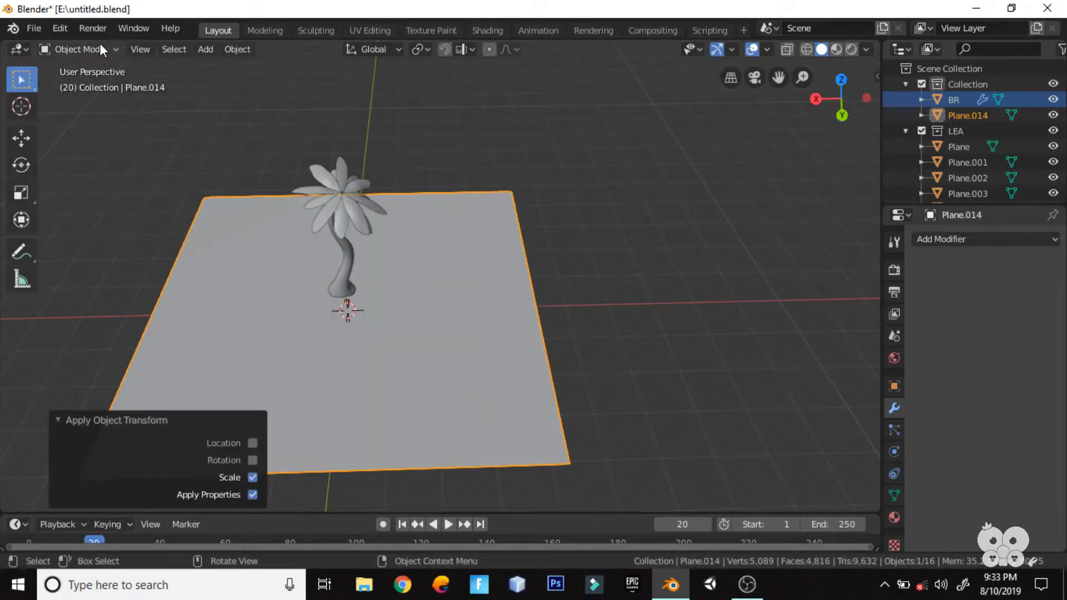
Enter Edit Mode on the ground plane, using vertex selection with nothing selected
left_click(99, 49)
left_click(85, 88)
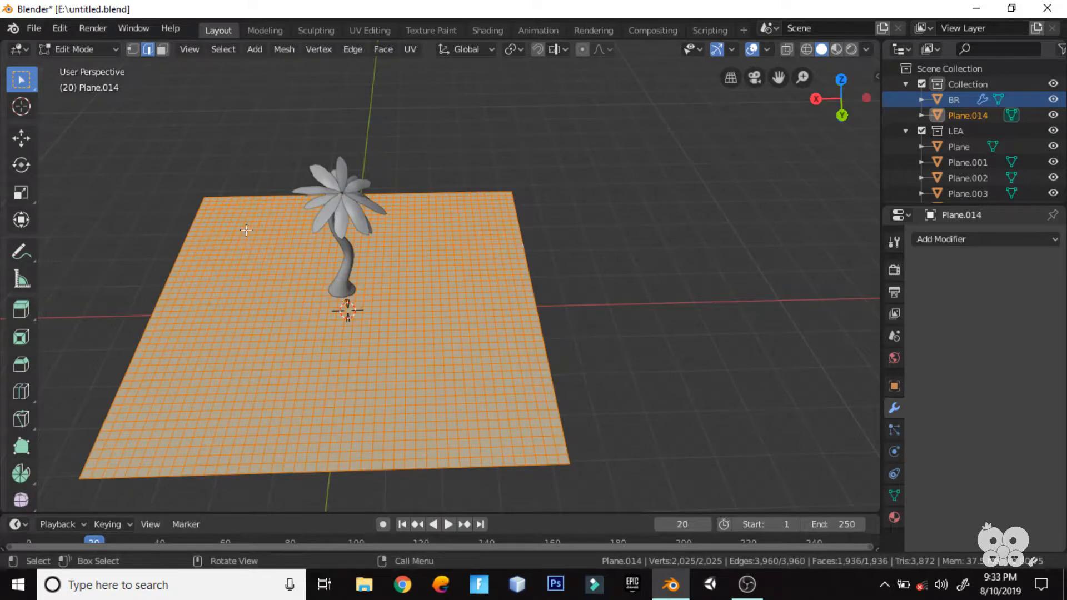
middle_click_drag(93, 100, 354, 319)
left_click(332, 341)
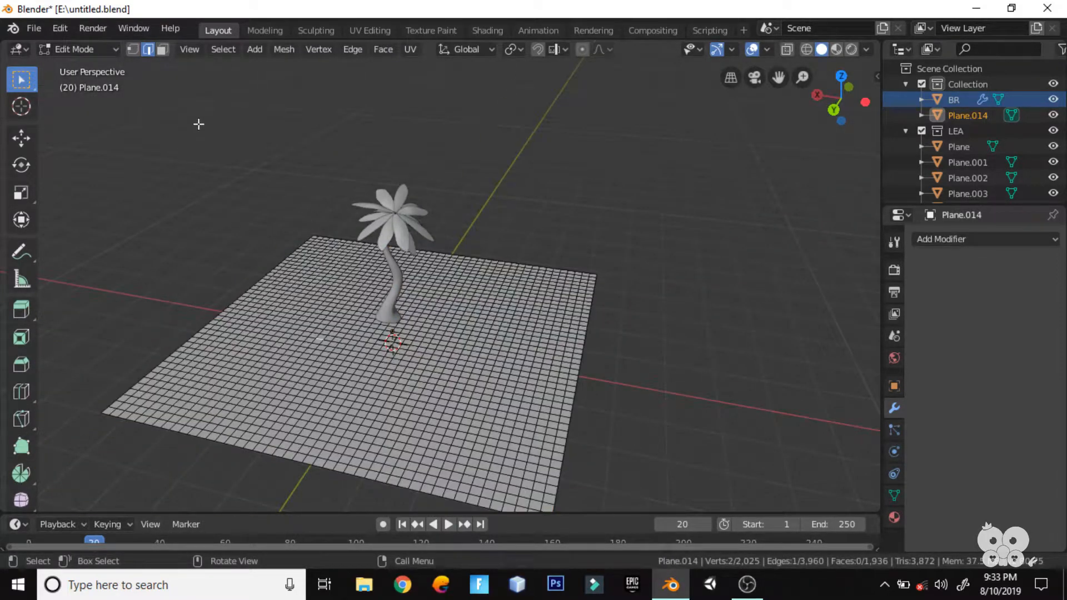
left_click(137, 51)
mouse_move(153, 111)
middle_mouse_down()
mouse_move(207, 171)
mouse_move(140, 113)
middle_mouse_up()
left_click(109, 52)
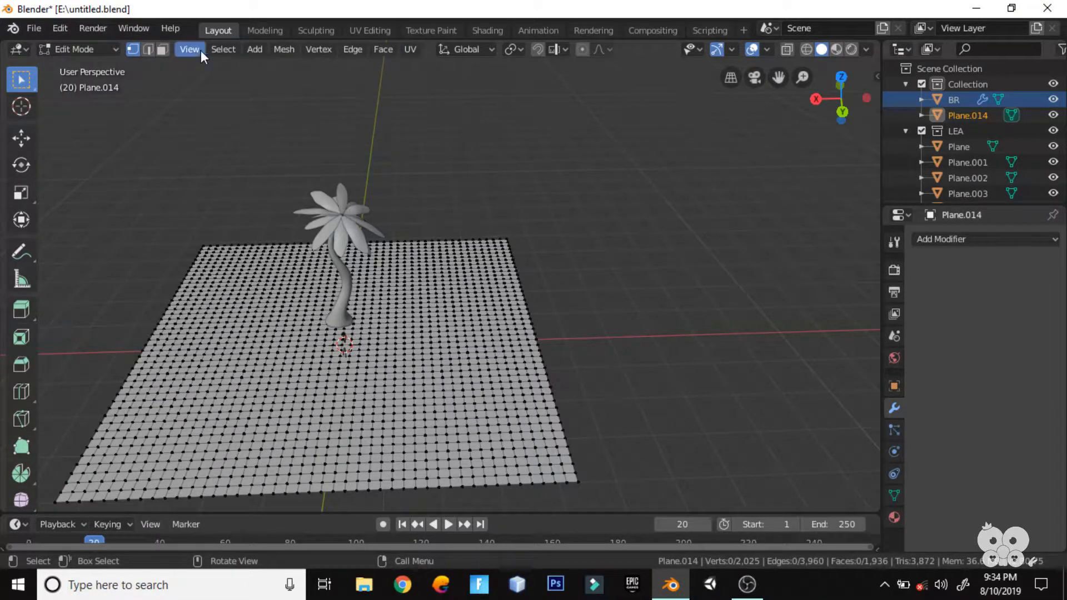
Randomly select 50% of the ground's vertices, raise them 0.151 m along Z and clear the selection
left_click(223, 49)
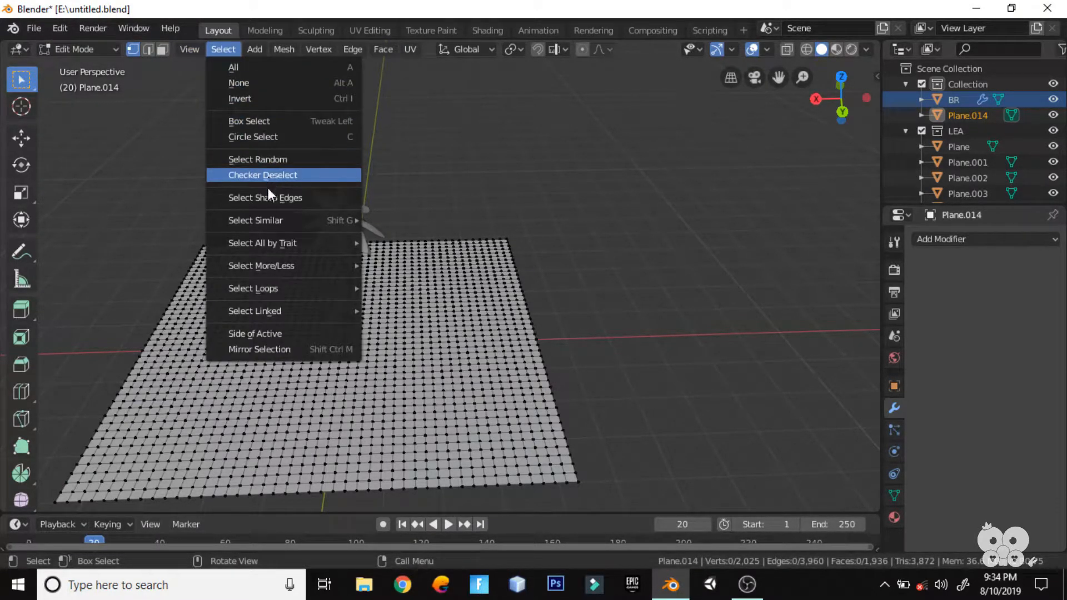
left_click(258, 160)
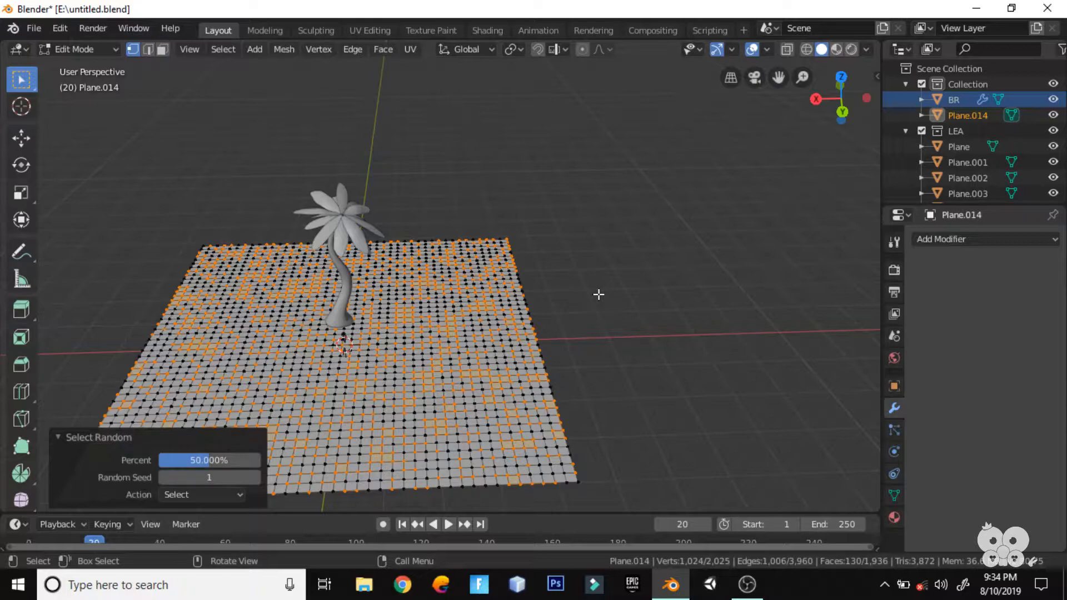
key("g")
key("z")
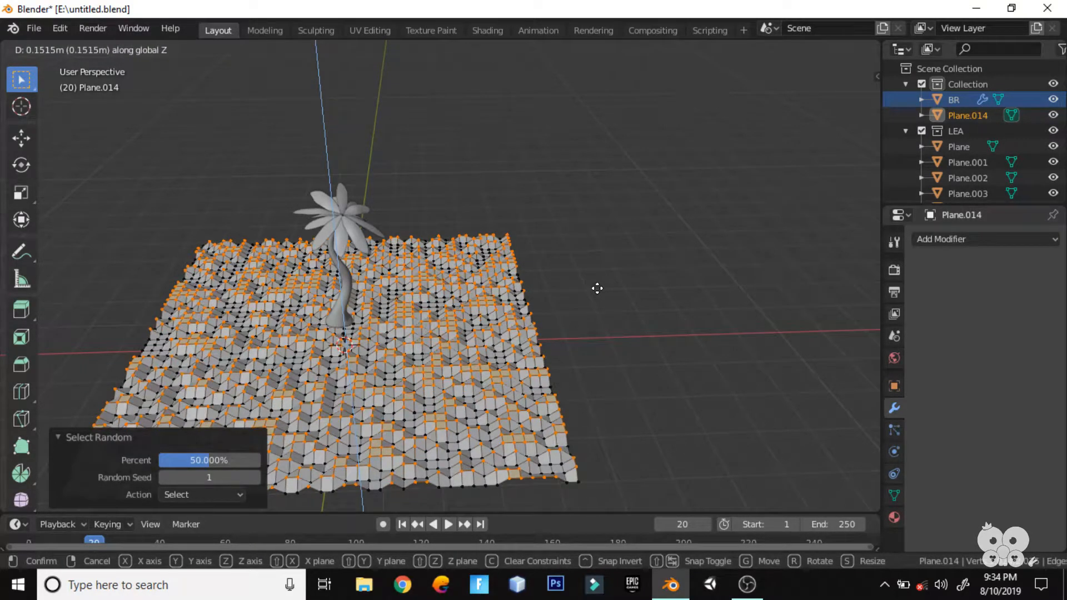
left_click(597, 289)
middle_click_drag(614, 331, 490, 317)
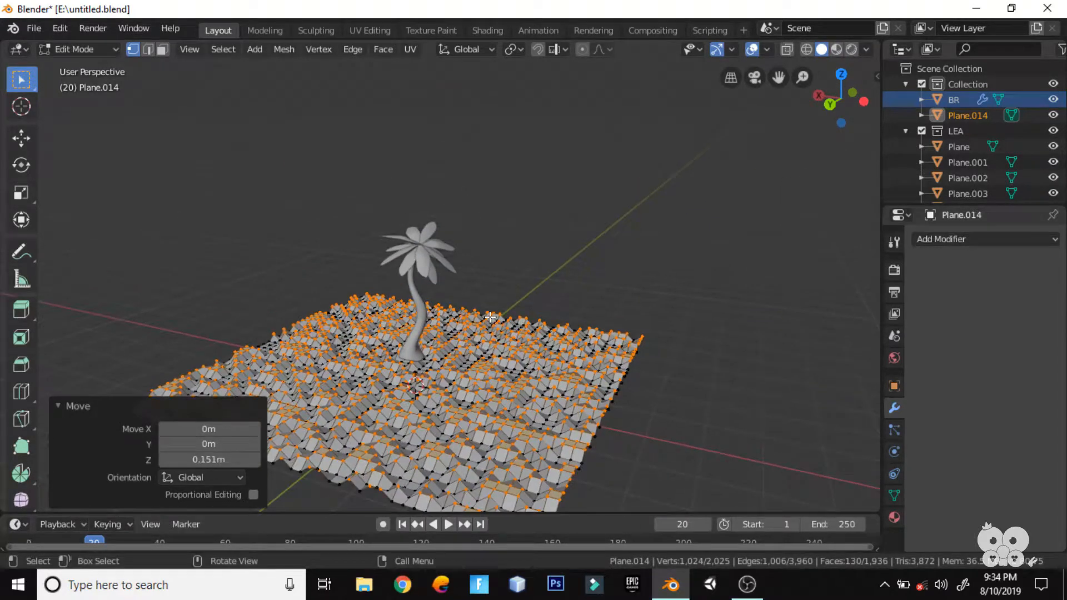
left_click(604, 304)
middle_click_drag(714, 345, 748, 338)
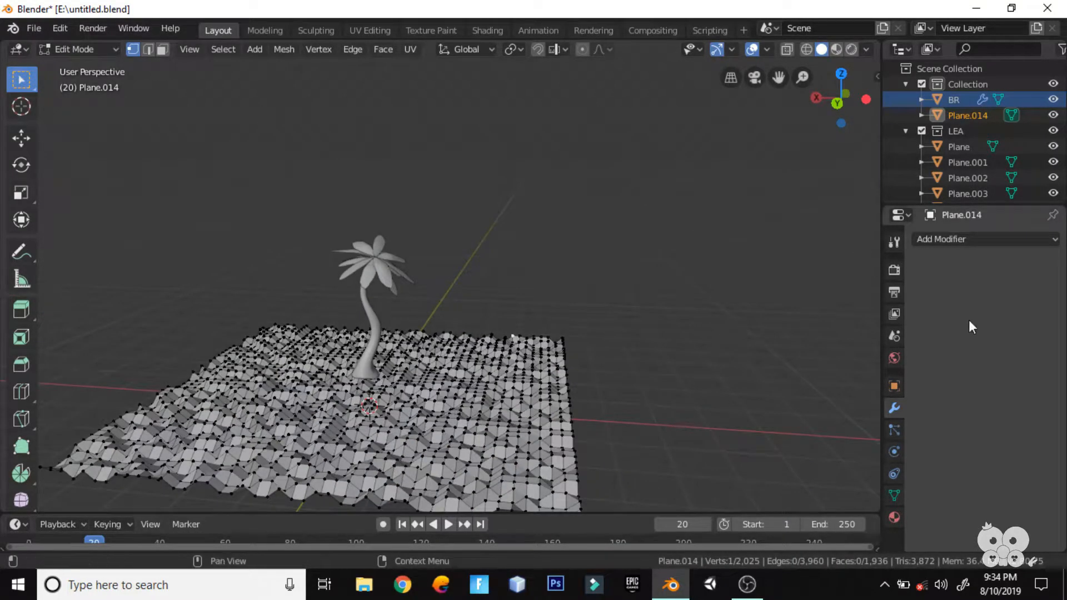
Add a Subdivision Surface modifier to the bumpy ground plane in Object Mode
left_click(938, 242)
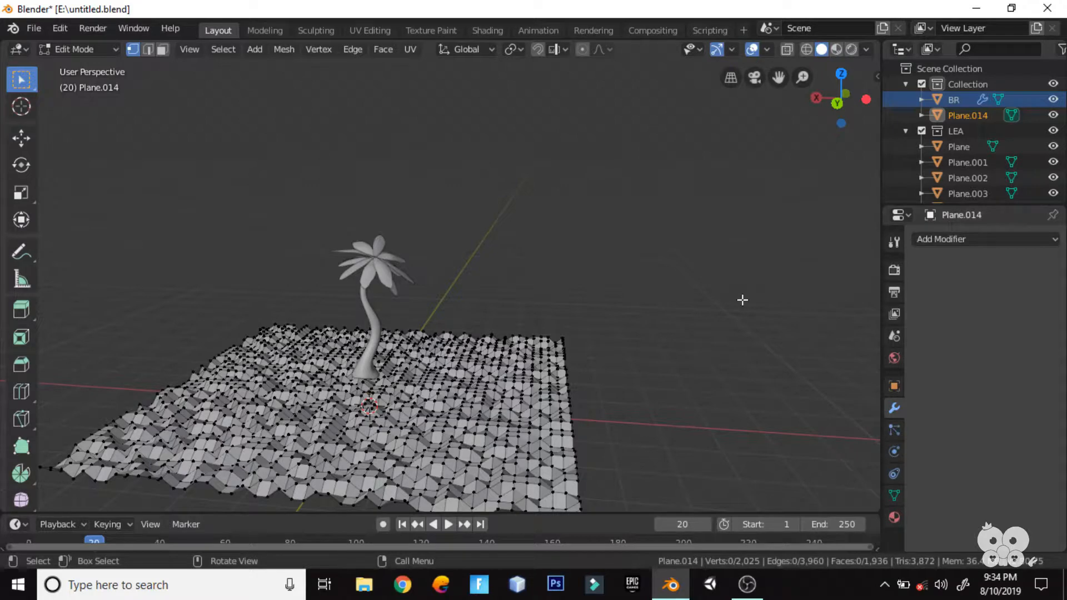
key("Tab")
middle_click_drag(701, 361, 752, 340)
left_click(947, 240)
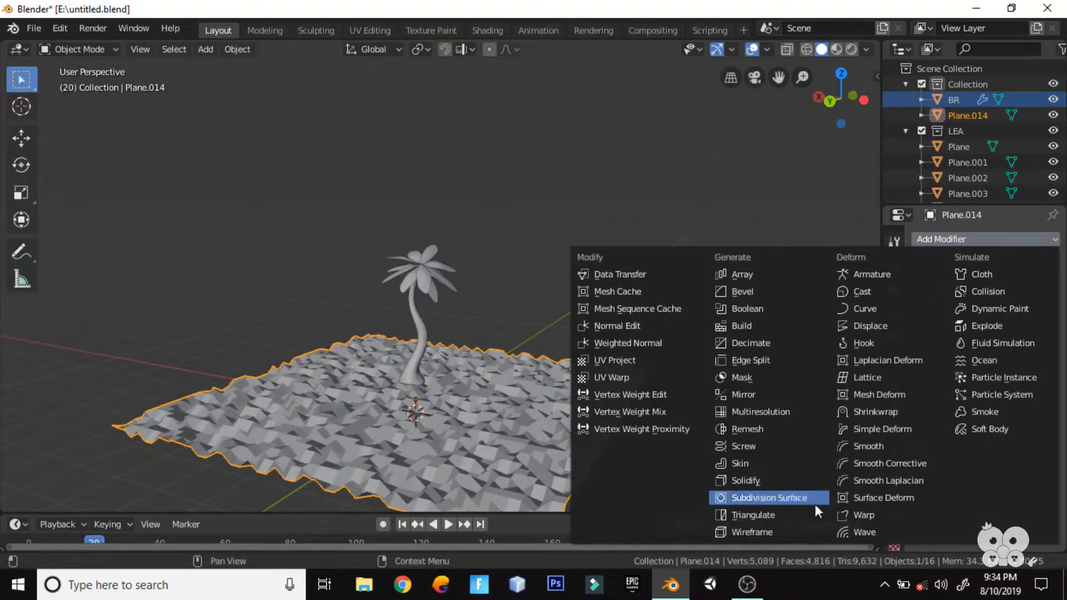
left_click(772, 502)
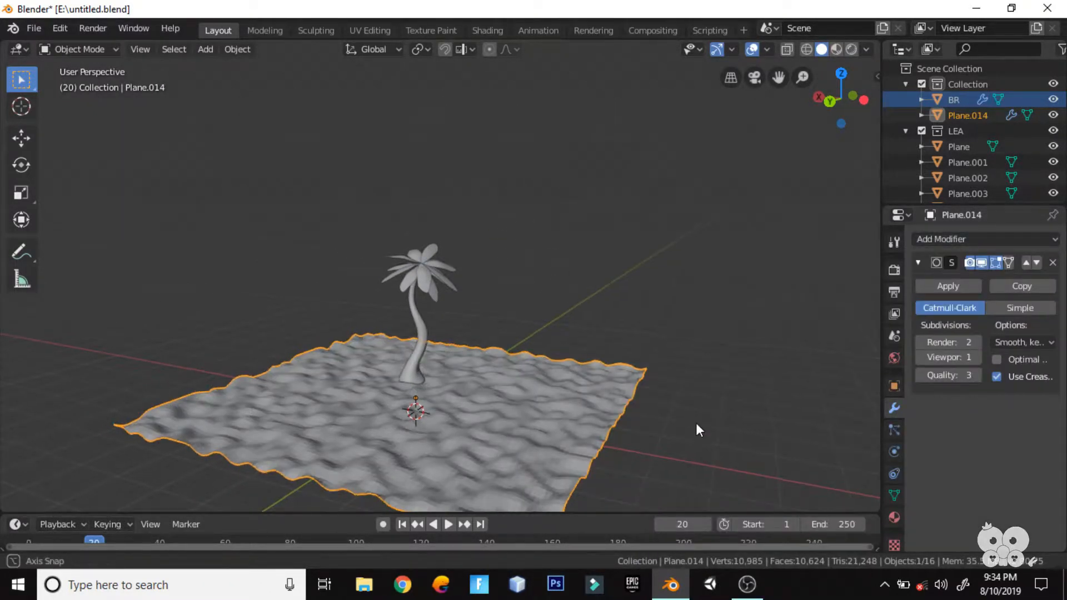
middle_click_drag(699, 430, 717, 339)
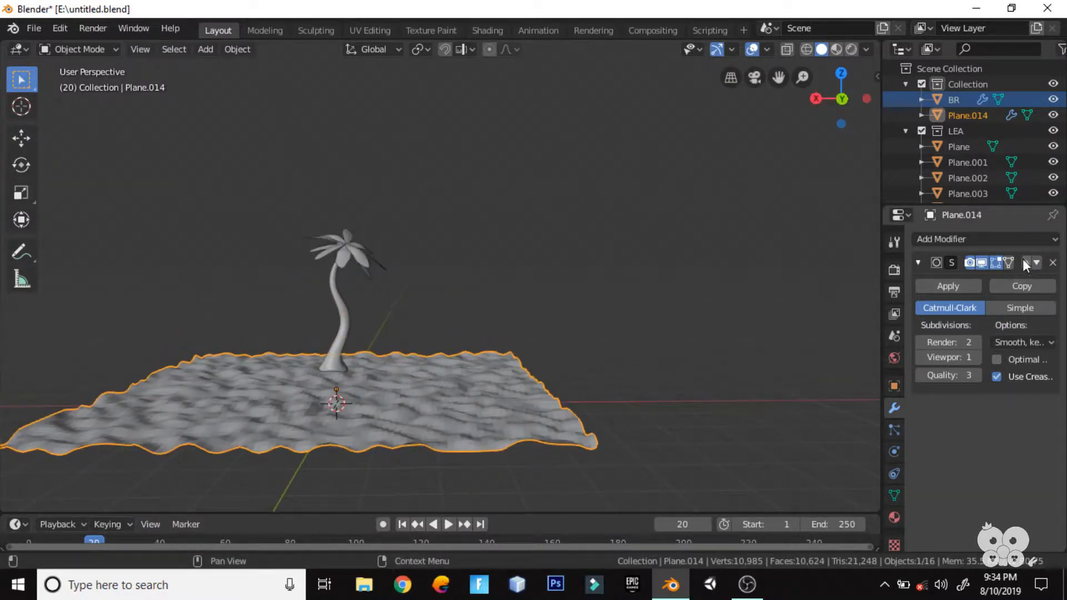
Add a Solidify modifier to the ground plane with a thickness of 0.03 m
left_click(1020, 240)
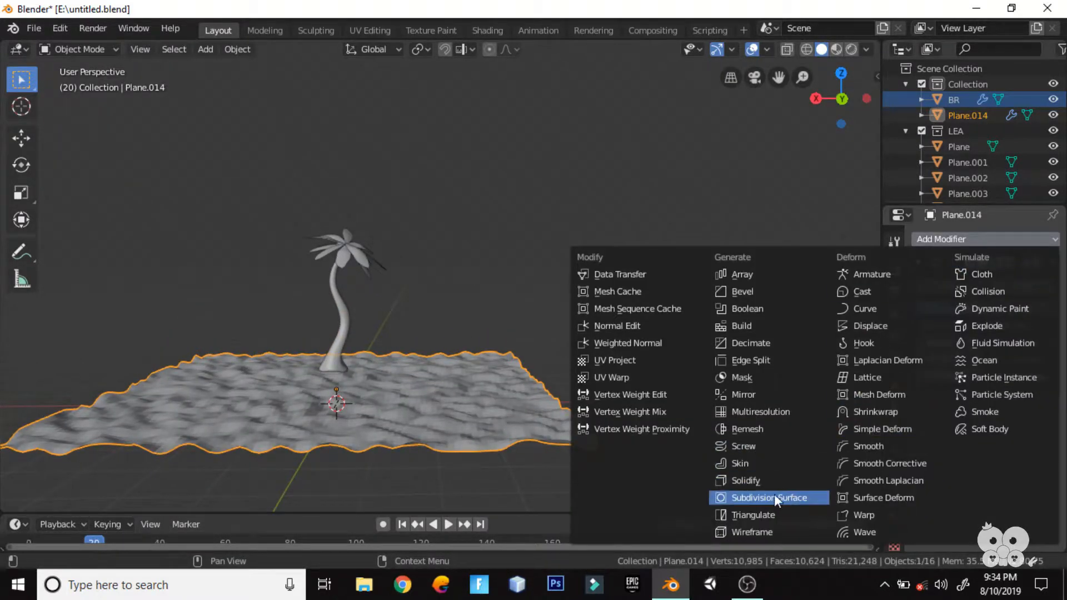
left_click(756, 482)
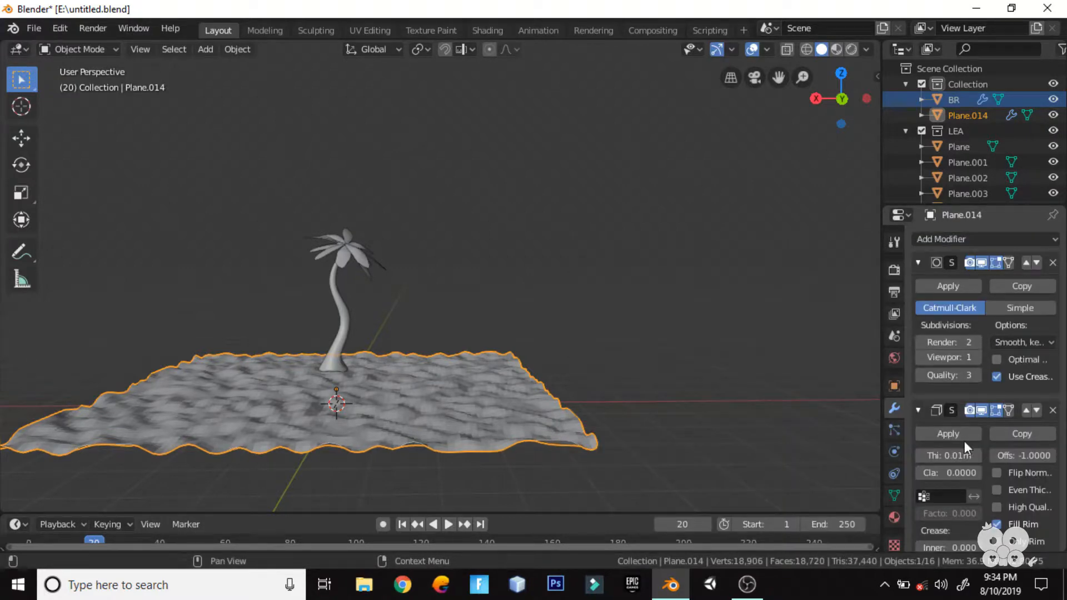
left_click(973, 454)
left_click(974, 455)
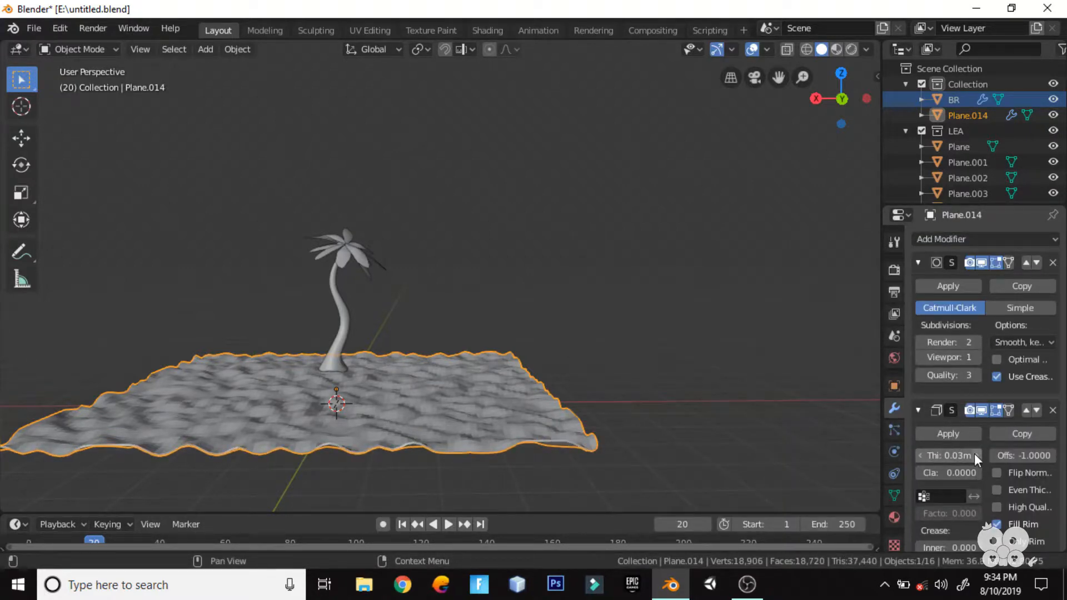
middle_click_drag(566, 317, 632, 347)
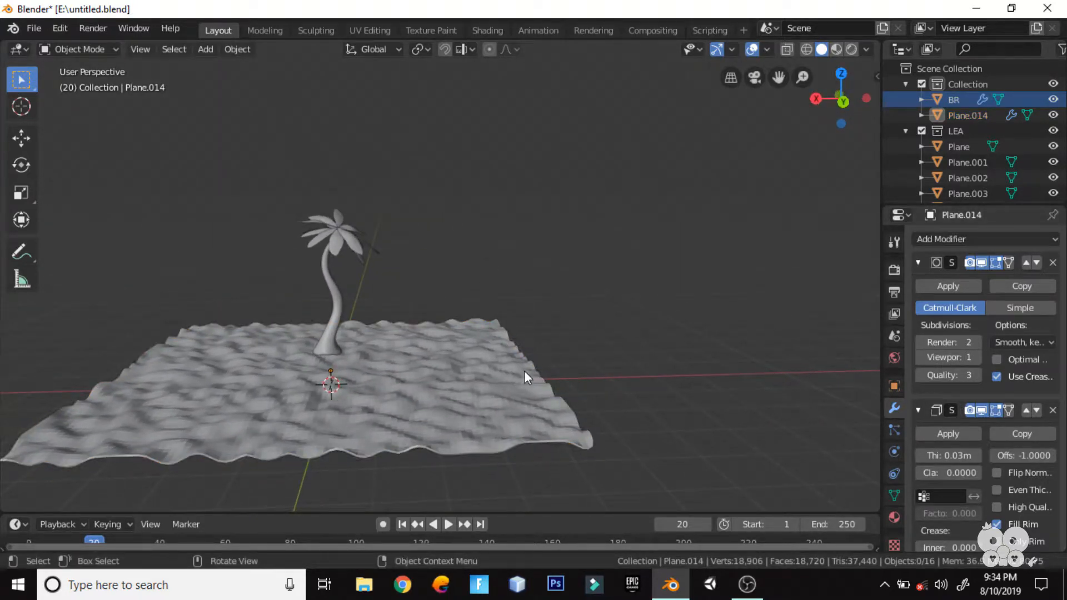
Apply smooth shading to the ground plane
right_click(329, 373)
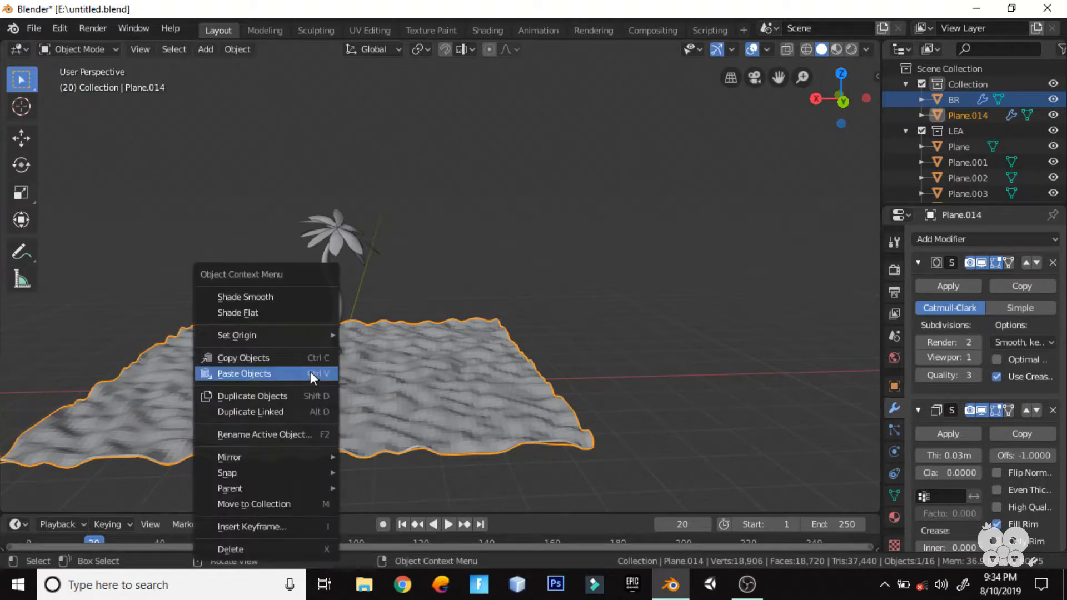
left_click(249, 299)
mouse_move(495, 329)
middle_mouse_down()
mouse_move(419, 355)
mouse_move(495, 331)
middle_mouse_up()
scroll(438, 331, "up", 4)
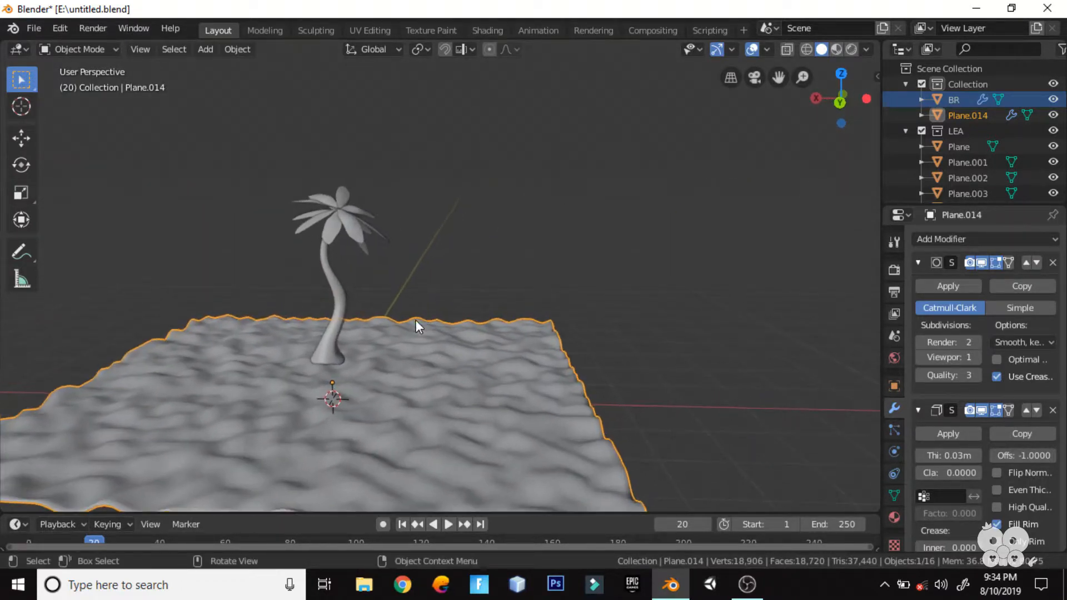
left_click(396, 340)
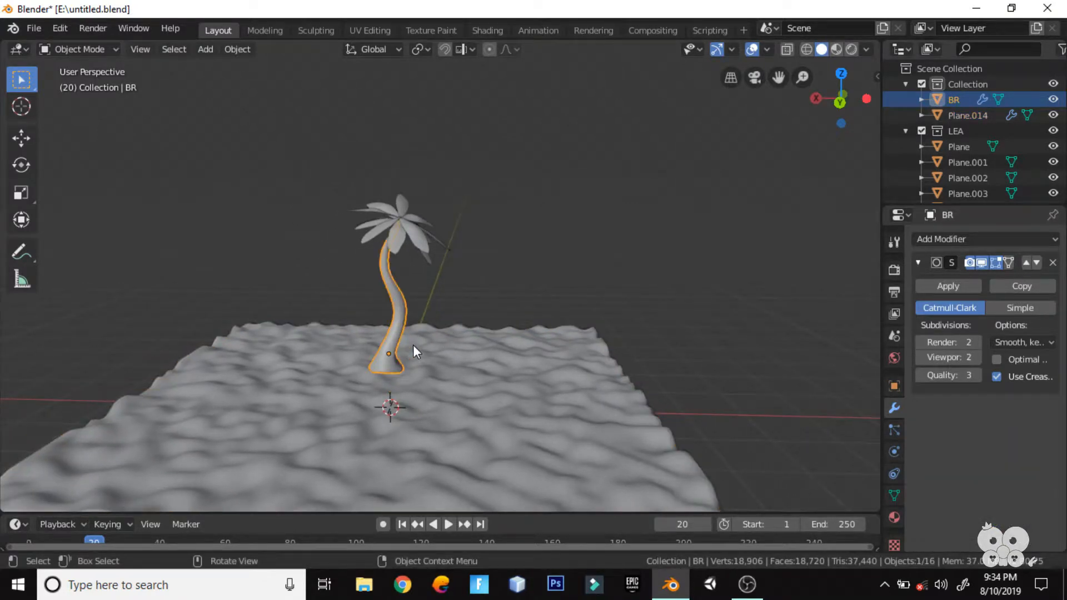
key("g")
key("z")
left_click(421, 362)
Box-select the palm's trunk and all its leaves together from the front view, leaving out the ground
key("KP_1")
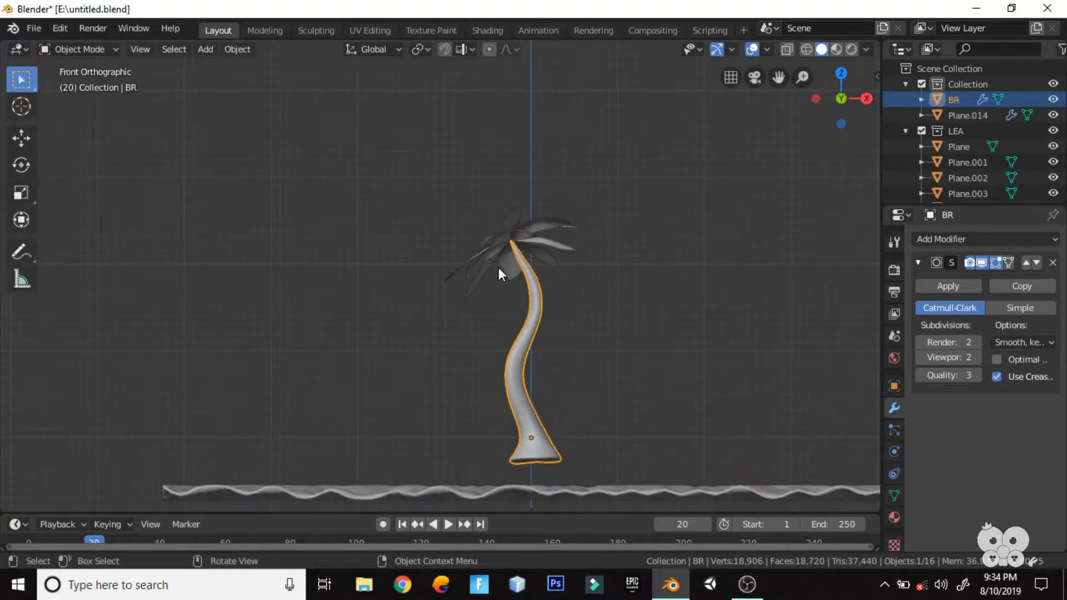
key("b")
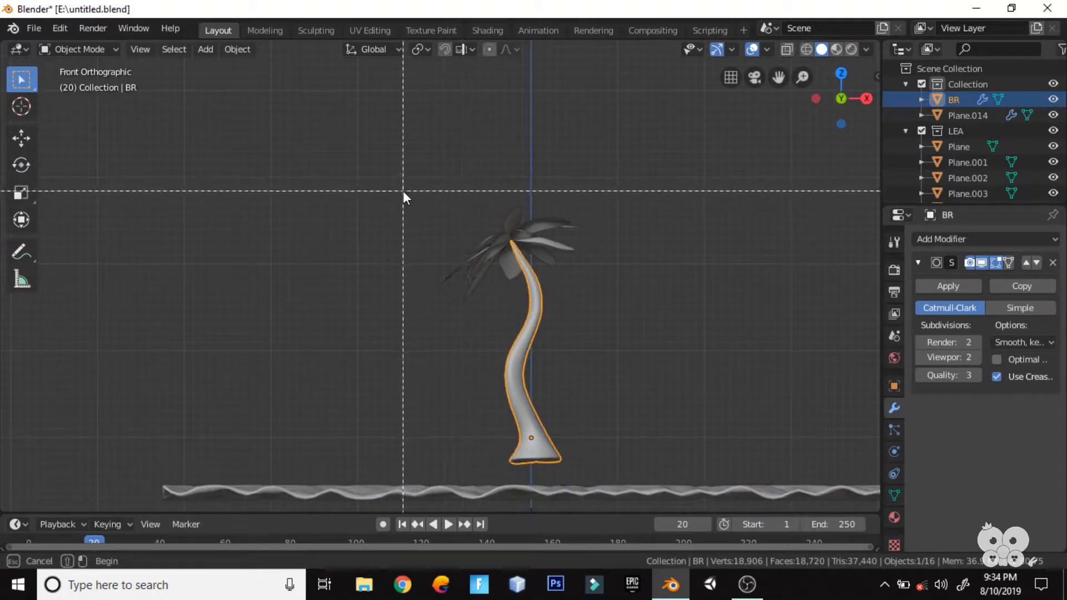
left_click_drag(403, 191, 658, 469)
key("KP_5")
scroll(289, 329, "up", 4)
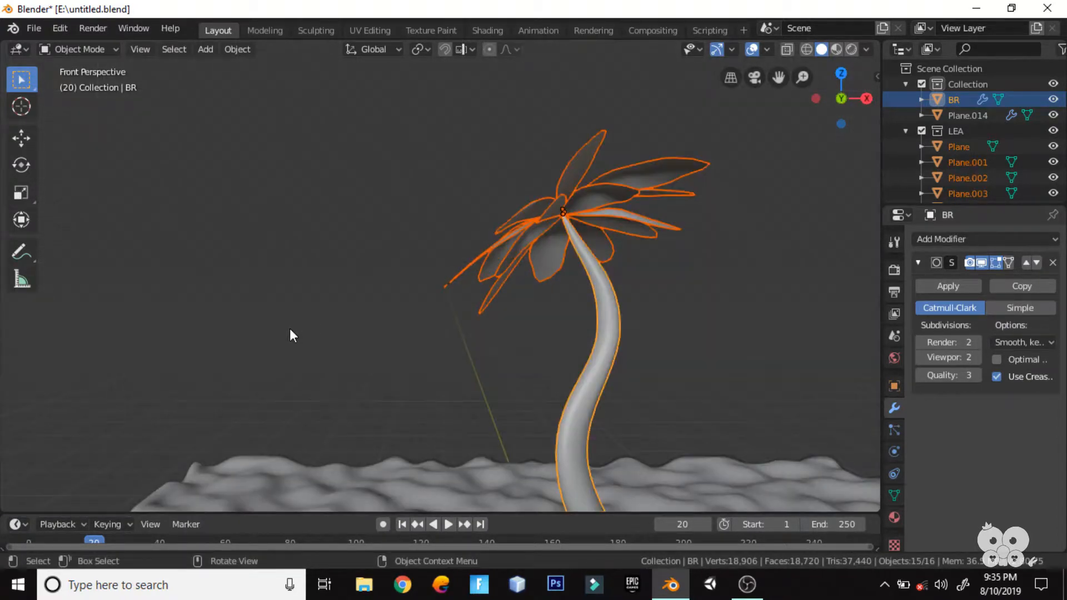
key("g")
right_click(289, 329)
middle_click_drag(293, 325, 289, 318)
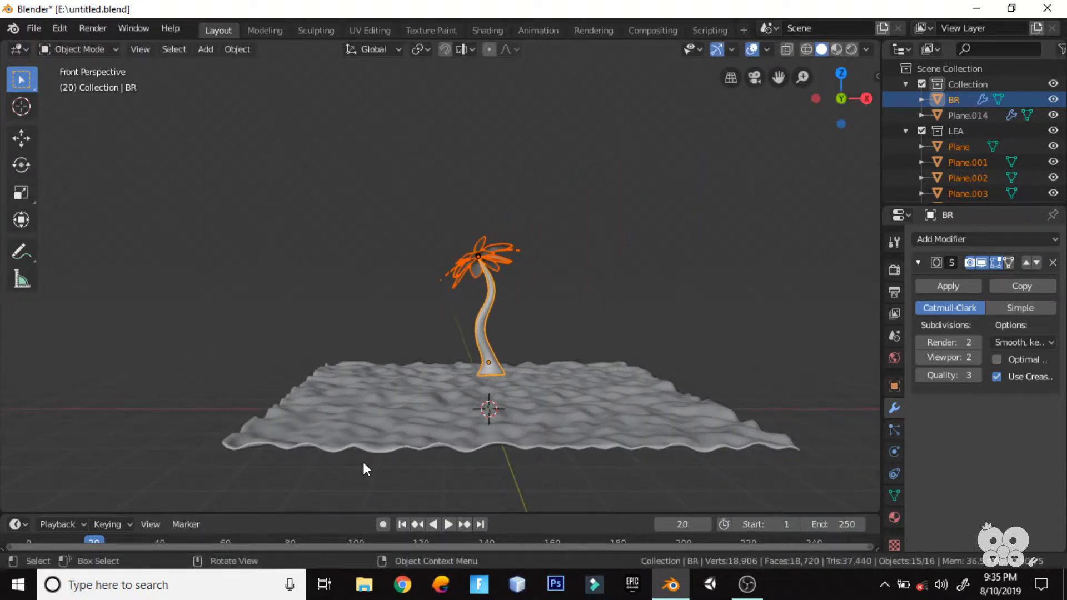
Lower the selected palm about 0.31 m along Z toward the bumpy ground, working from the front view
key("KP_1")
key("g")
key("z")
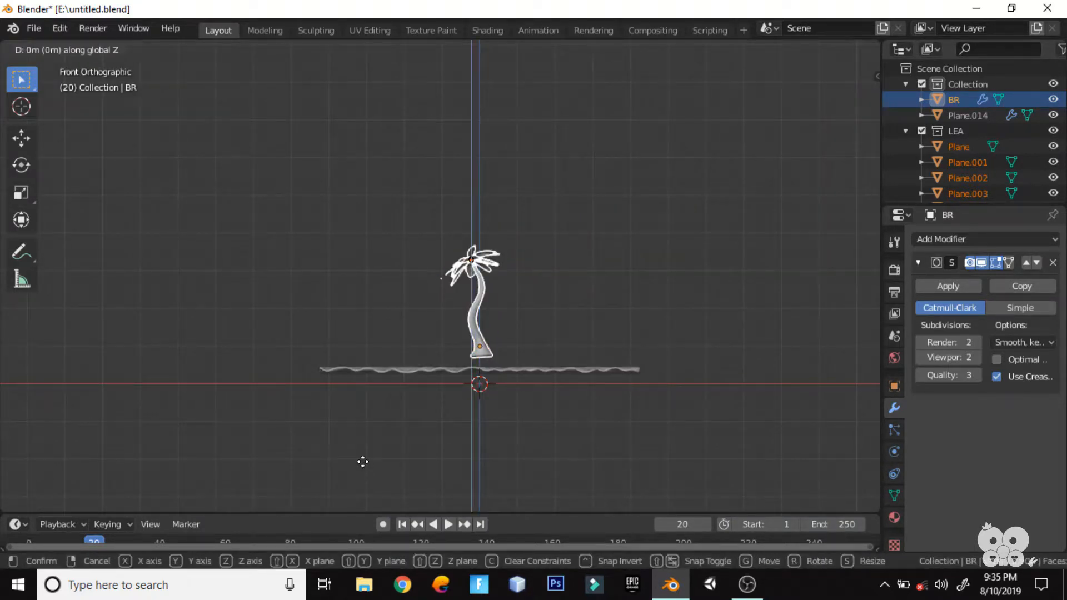
left_click(366, 473)
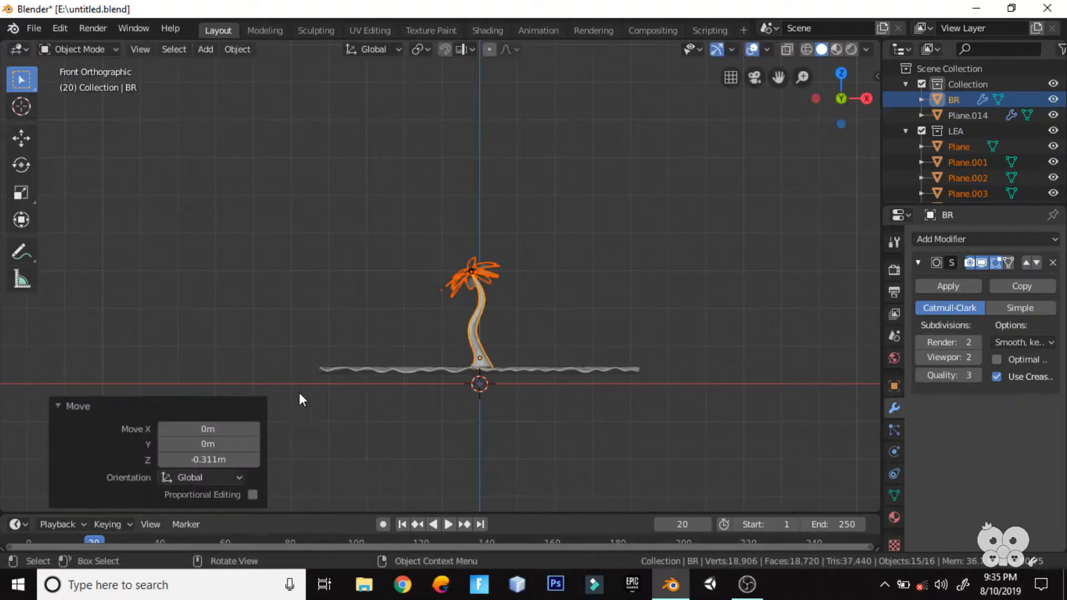
Lower the palm about another 0.06 m from the side view and nudge it about -0.007 m along X
middle_click_drag(303, 383, 605, 383)
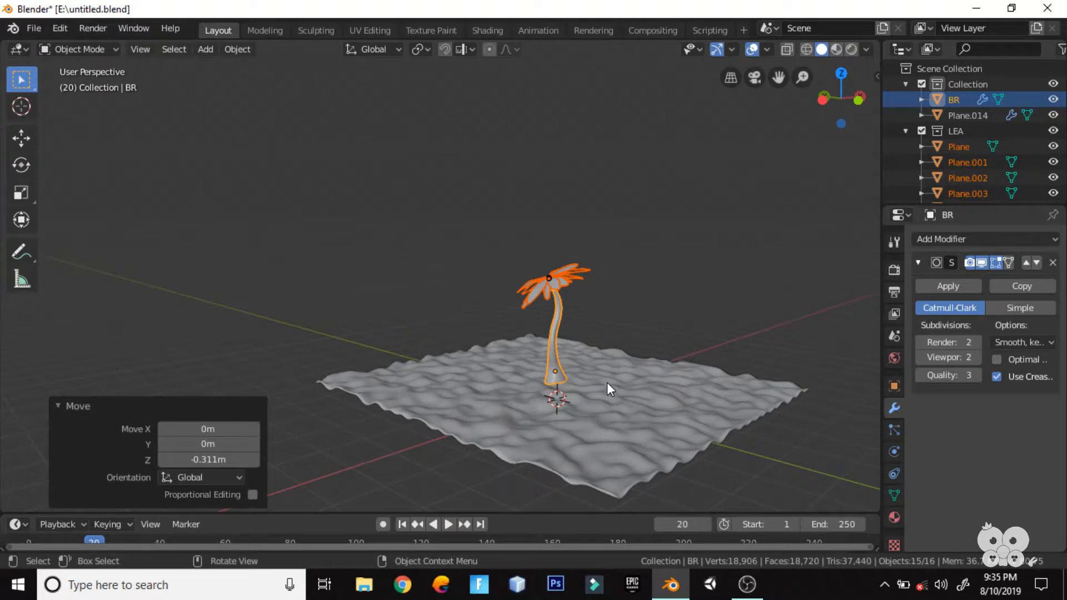
key("KP_3")
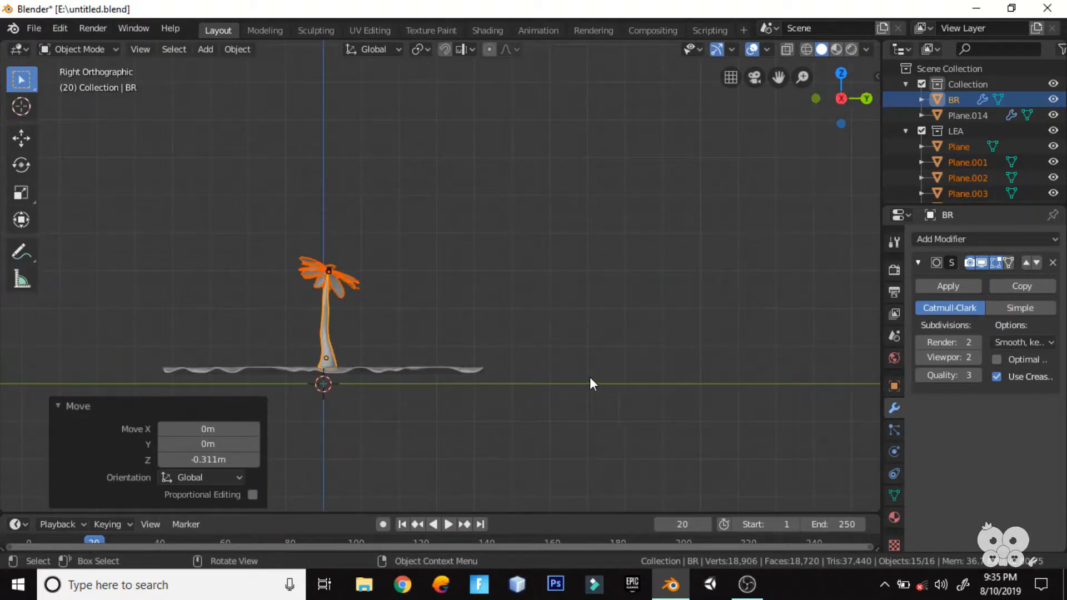
key("g")
key("z")
left_click(591, 386)
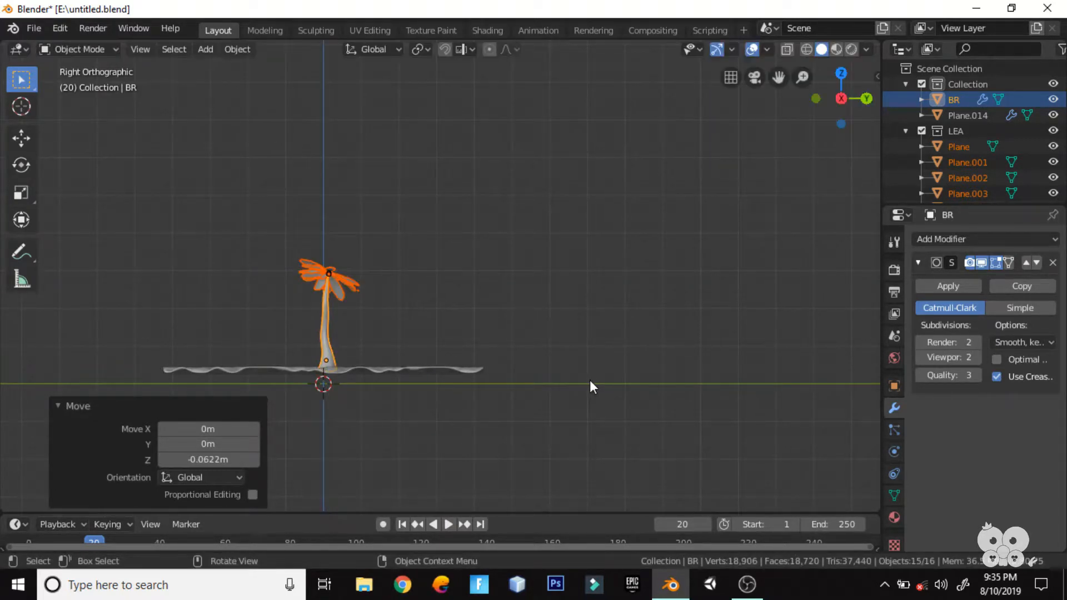
key("g")
key("x")
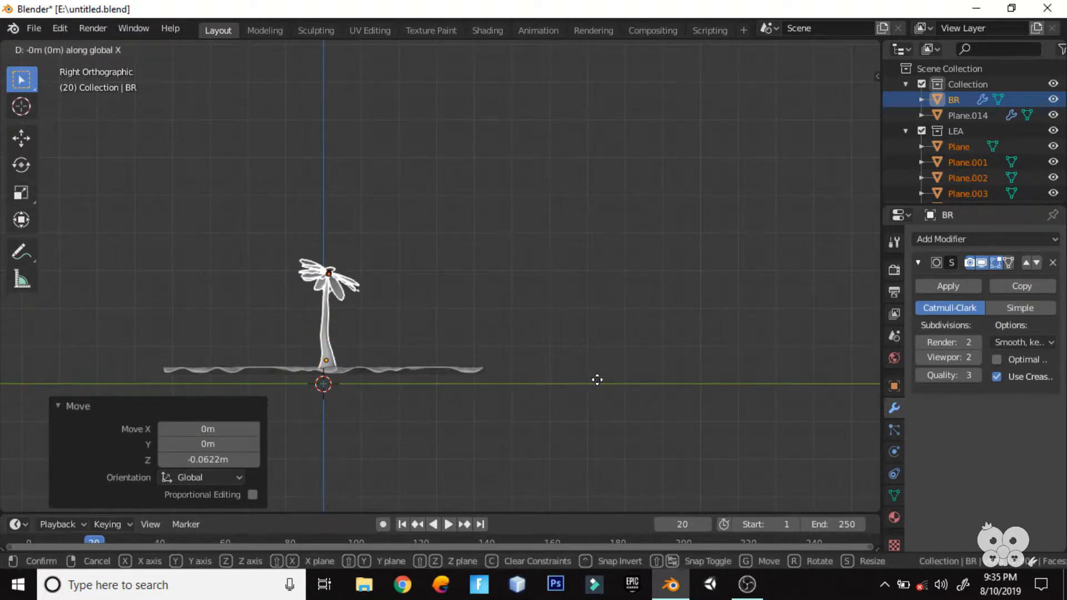
left_click(601, 378)
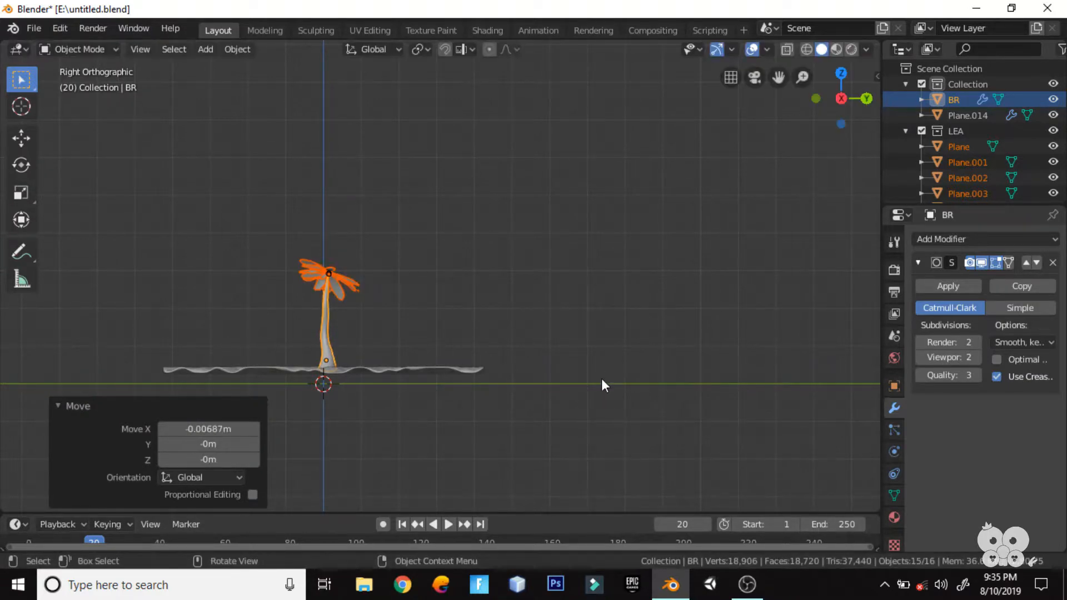
Rotate the whole palm about -40° around the vertical axis from the top view
key("KP_7")
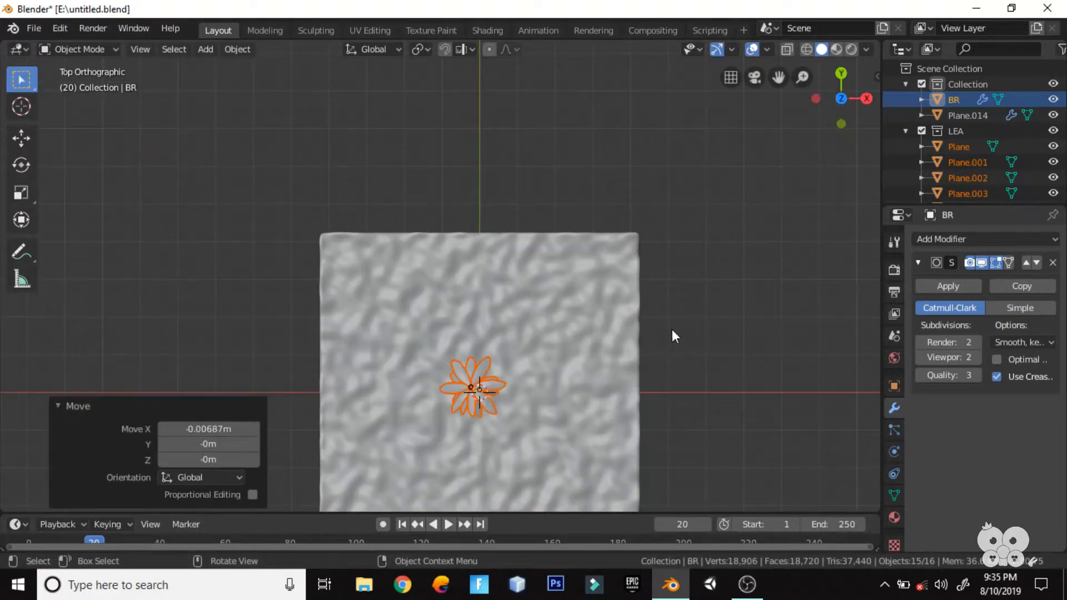
key("r")
left_click(593, 200)
middle_click_drag(593, 201, 599, 279)
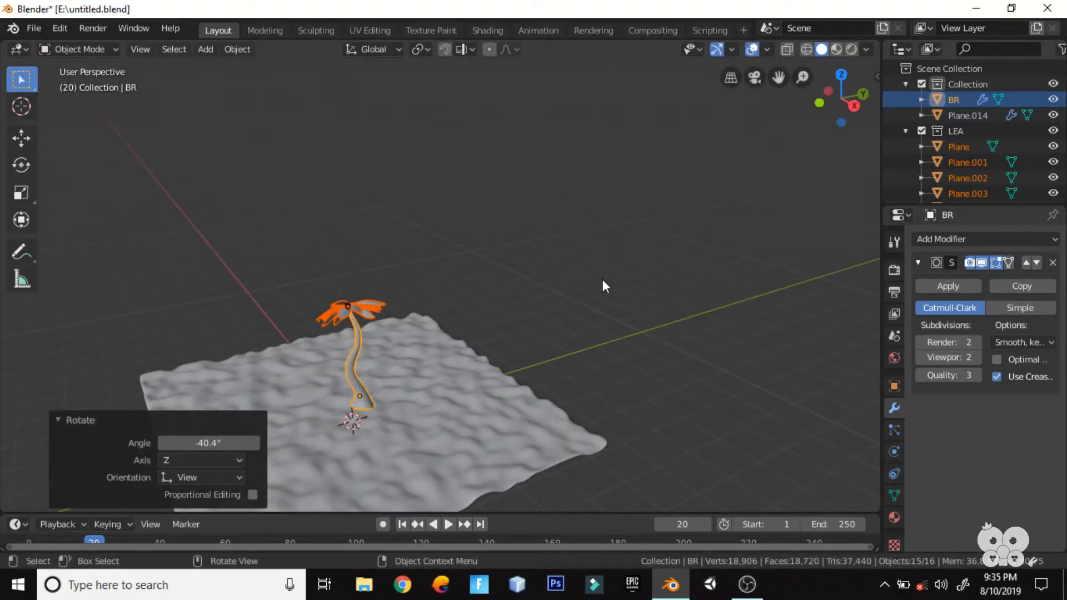
middle_click_drag(514, 316, 638, 329)
Turn the whole palm about 75° the opposite way, working from the top view
key("KP_7")
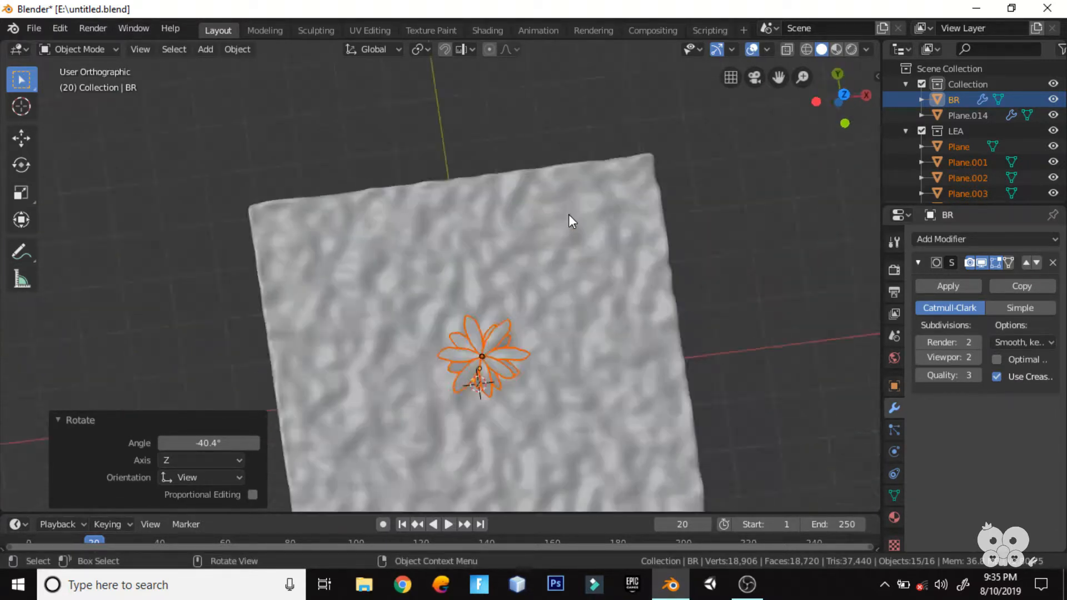
key("r")
left_click(712, 442)
Move the palm about 1.17 m along X across the sand ground
middle_click_drag(573, 380, 688, 325)
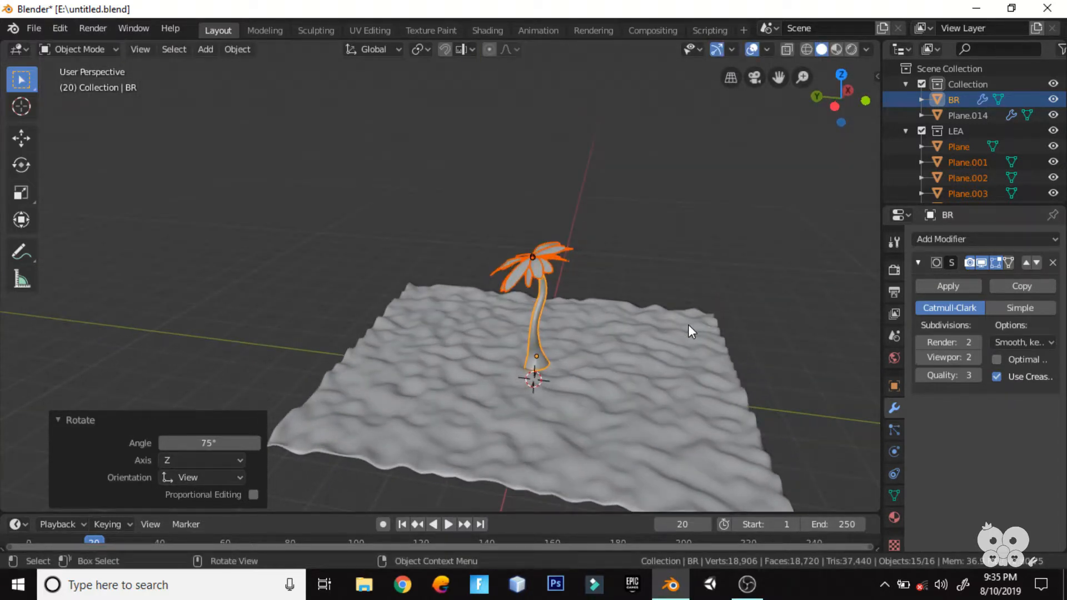
key("g")
key("x")
left_click(697, 309)
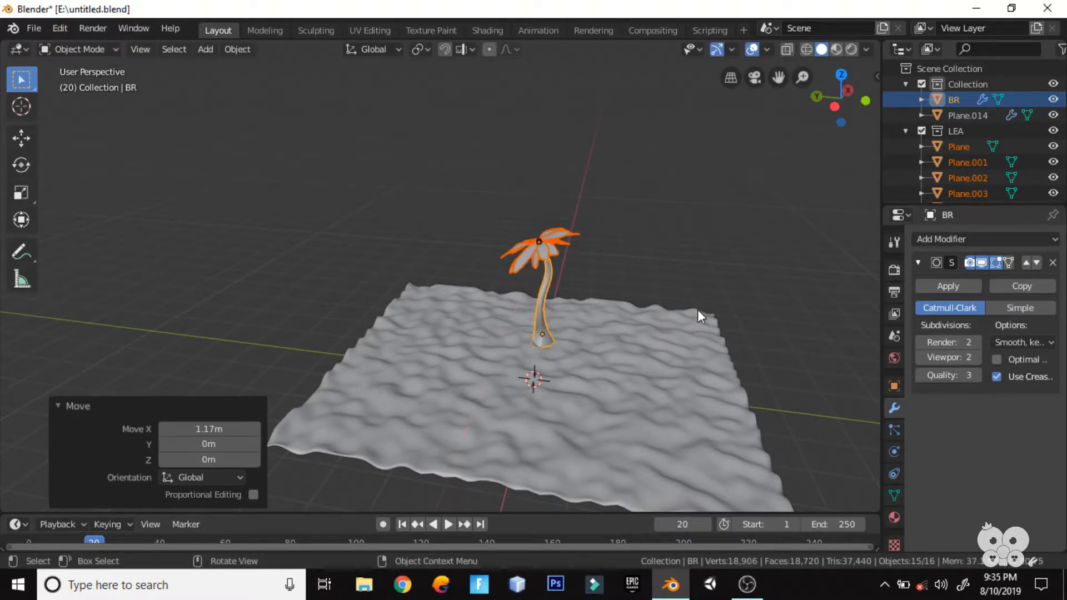
Tilt the palm about 3.2° in a perspective view and sink it about 0.07 m, shifting it about -0.05 m along Y
key("r")
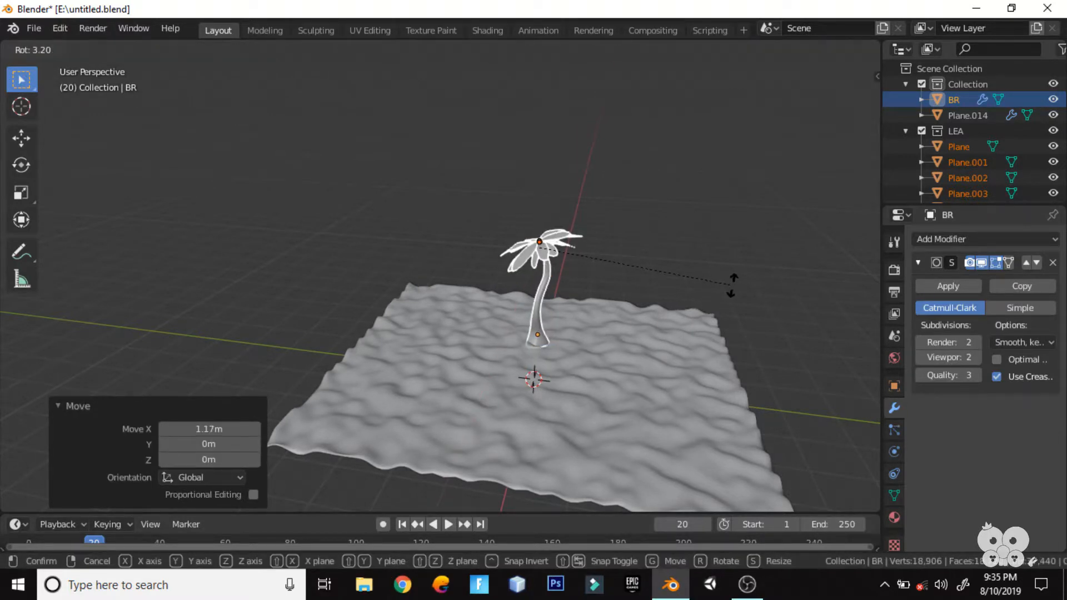
left_click(733, 285)
middle_click_drag(732, 285, 702, 268)
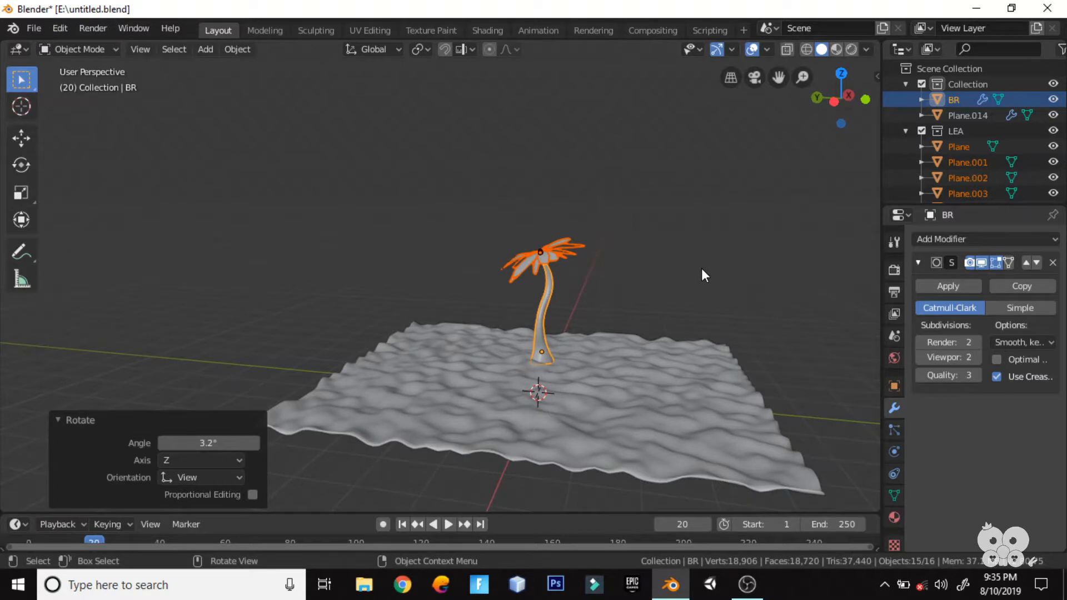
key("g")
left_click(704, 271)
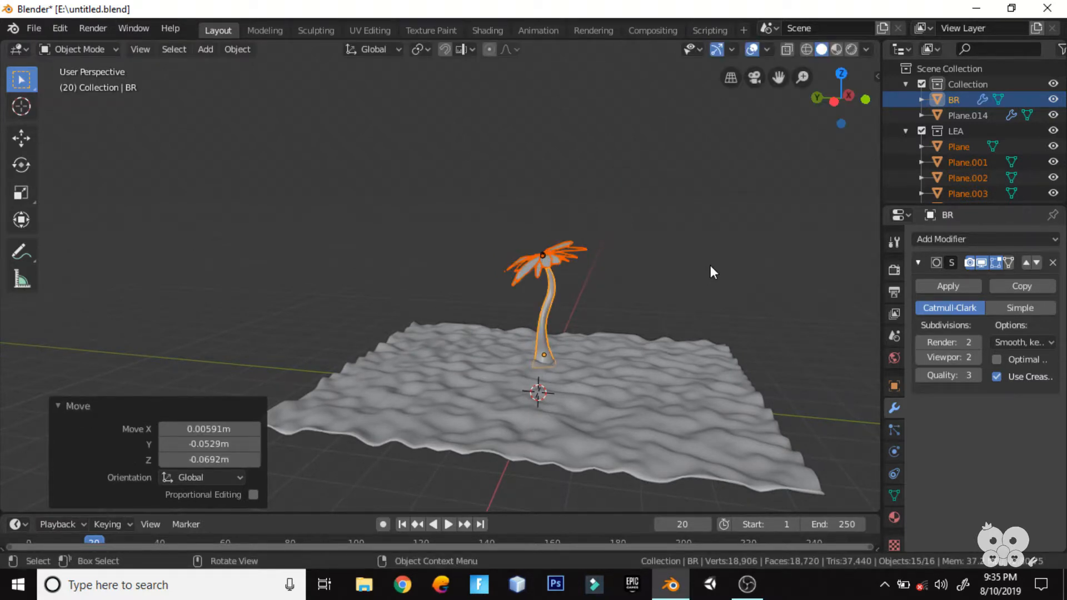
Tilt the palm about another 2.6° in the perspective view and raise it about 0.07 m along Z
key("g")
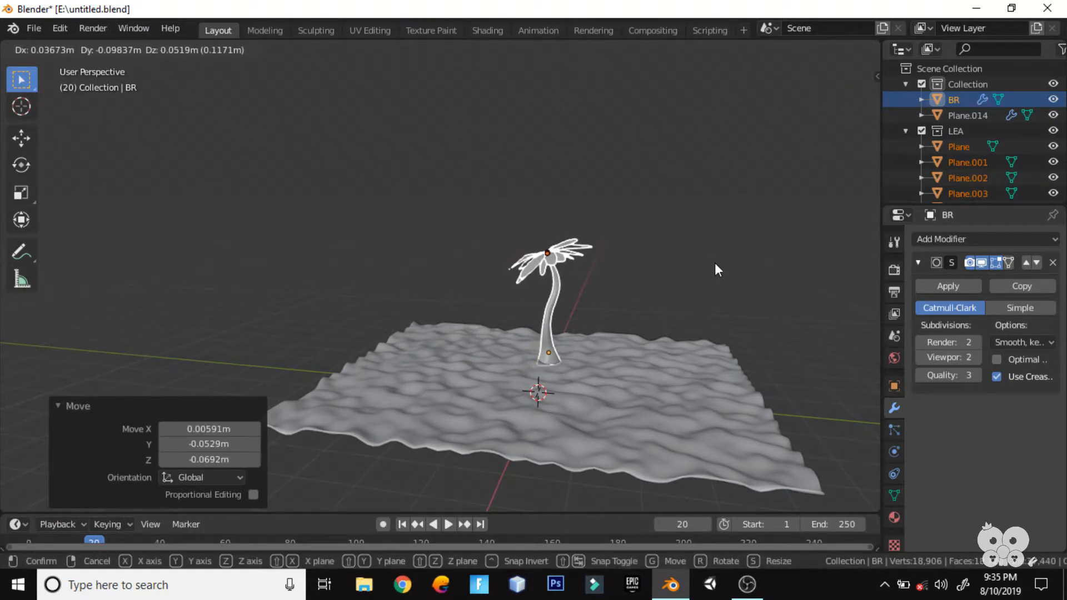
key("r")
left_click(726, 258)
middle_click_drag(726, 258, 704, 286)
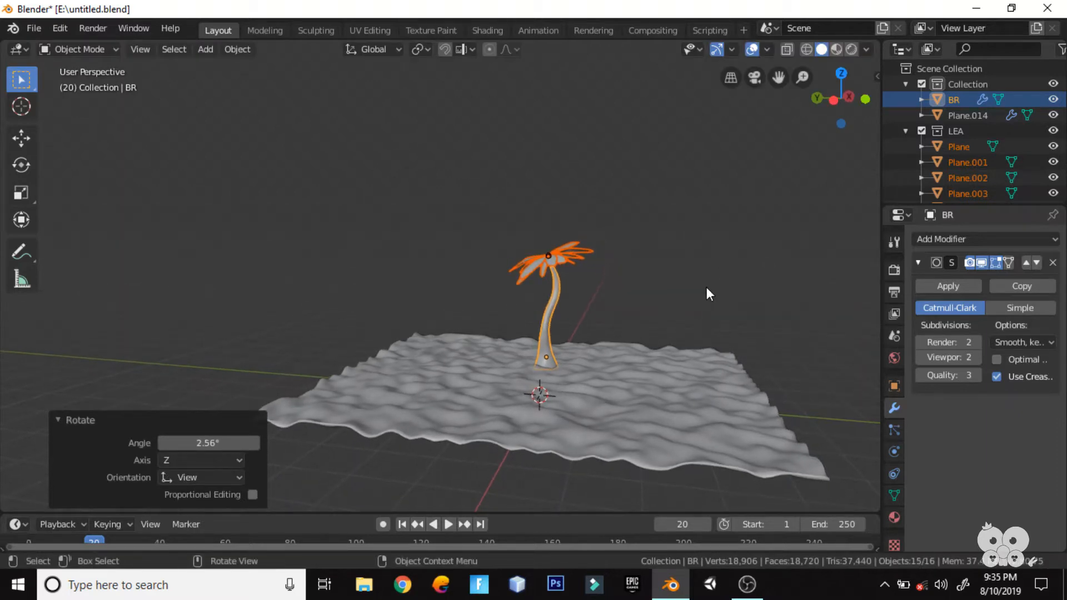
key("g")
key("z")
left_click(711, 281)
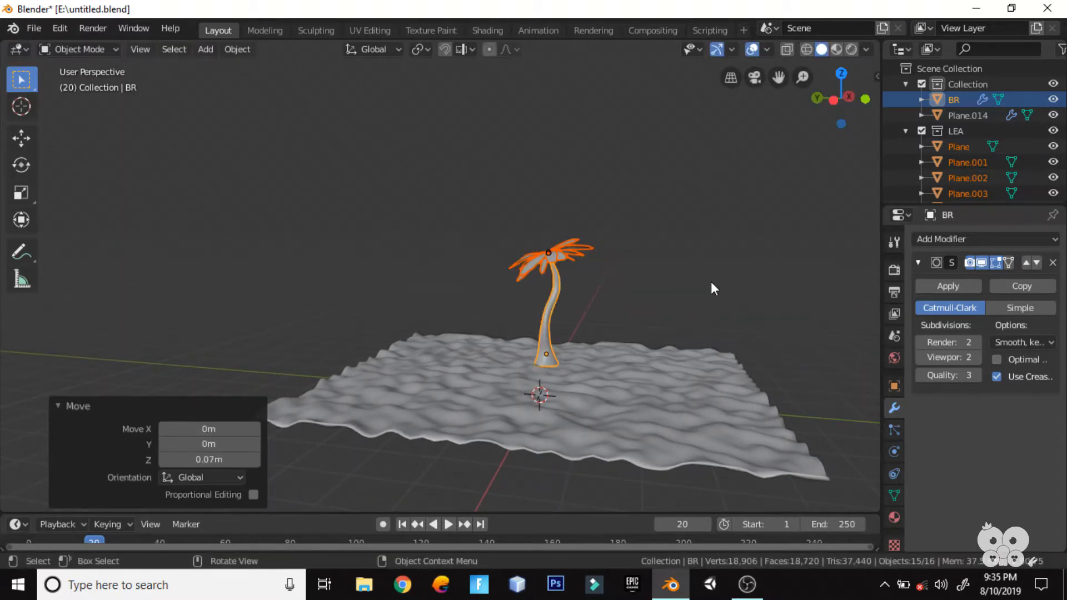
left_click(303, 29)
middle_click_drag(502, 337, 503, 296)
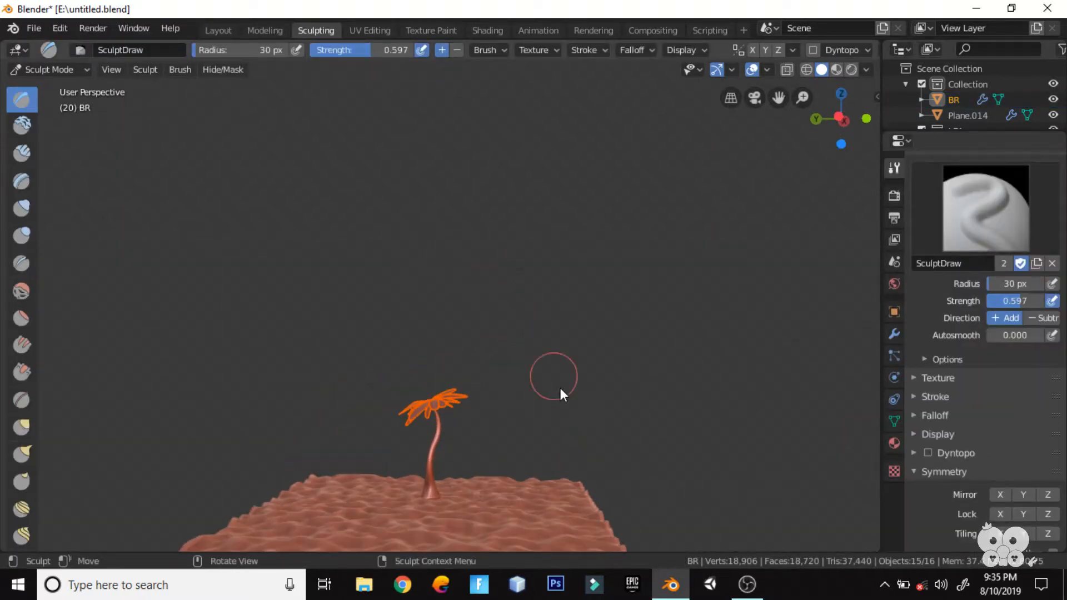
mouse_move(560, 388)
middle_mouse_down("ctrl")
mouse_move(539, 354)
mouse_move(528, 273)
middle_mouse_up("ctrl")
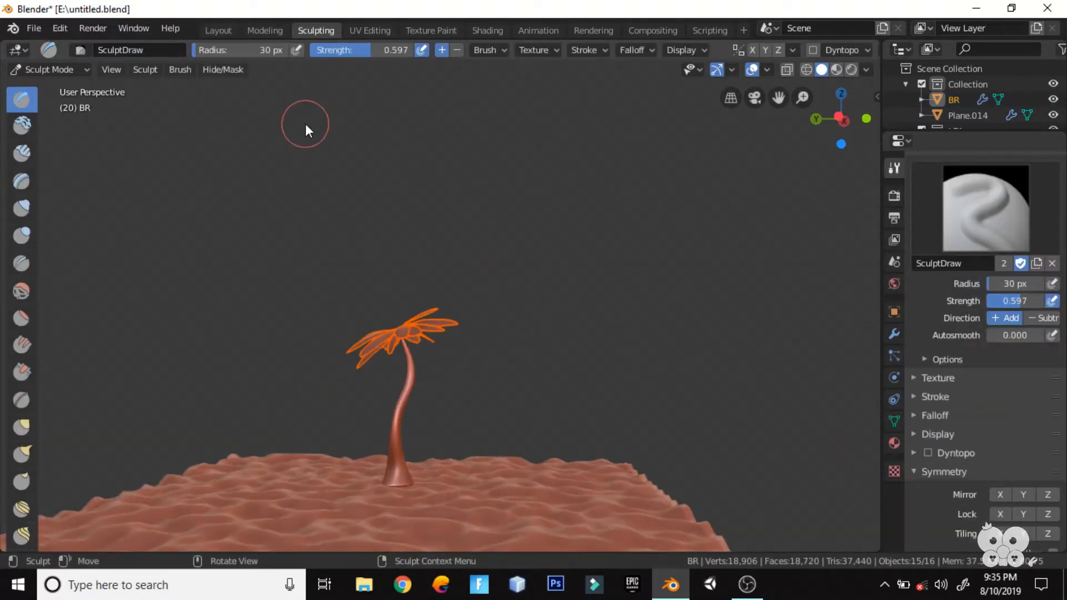
left_click(228, 28)
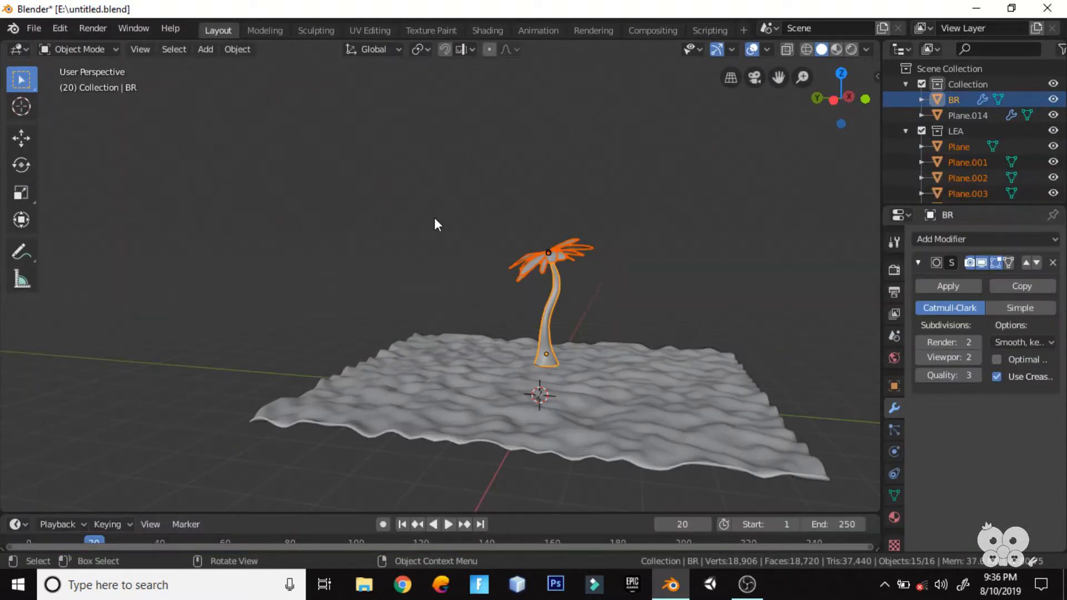
Select only the palm trunk and apply flat shading to it
left_click(549, 319)
right_click(549, 317)
left_click(526, 310)
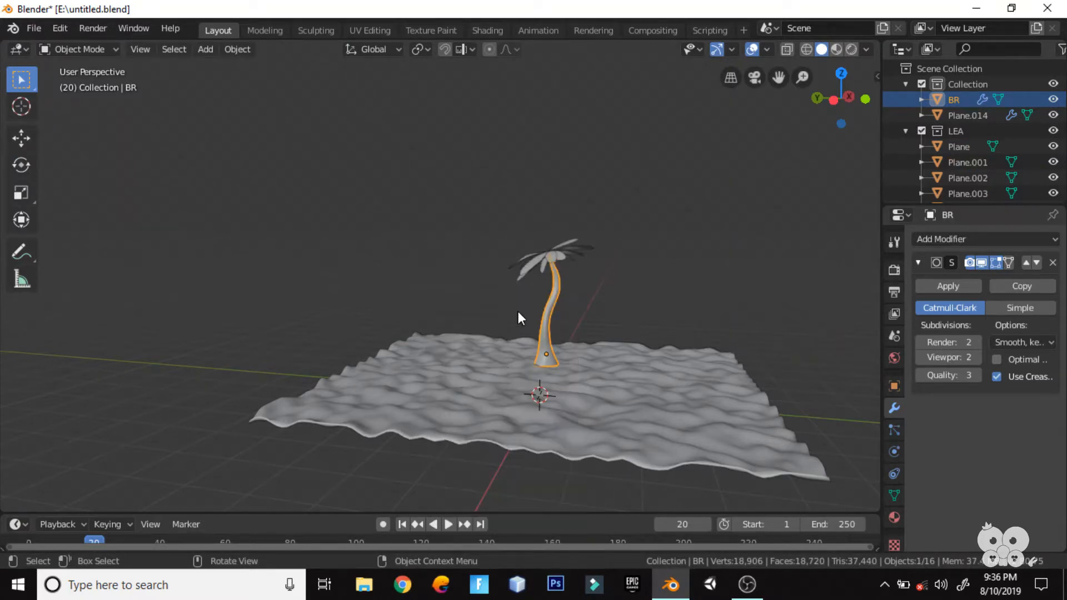
Switch the trunk to sculpting and make a short stroke at its base with the SculptDraw brush
left_click(261, 30)
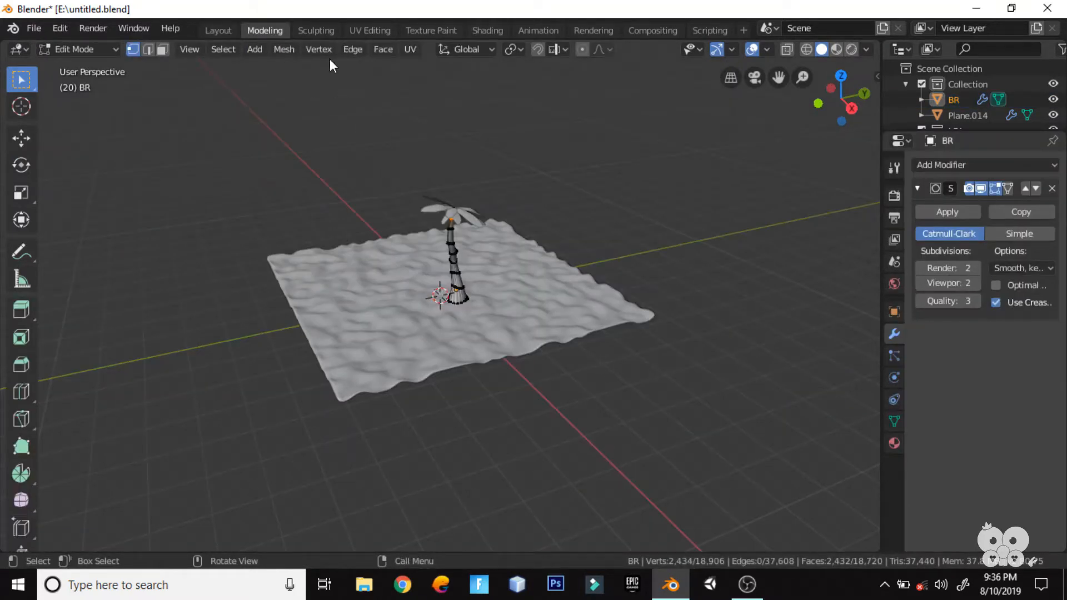
left_click(320, 31)
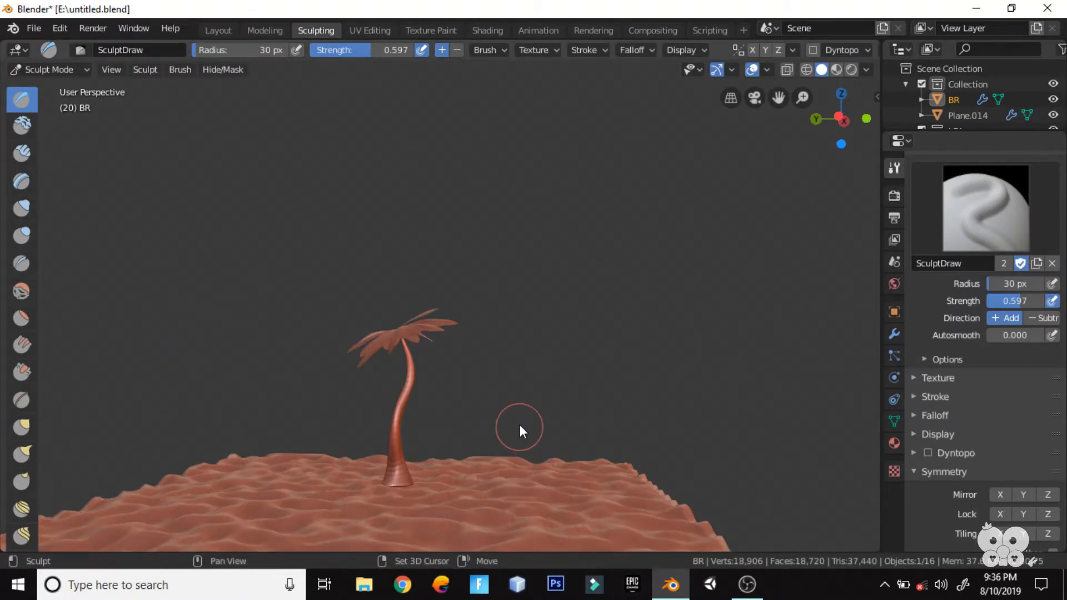
mouse_move(520, 424)
middle_mouse_down("shift")
mouse_move(505, 318)
mouse_move(511, 366)
mouse_move(410, 338)
mouse_move(369, 387)
middle_mouse_up("shift")
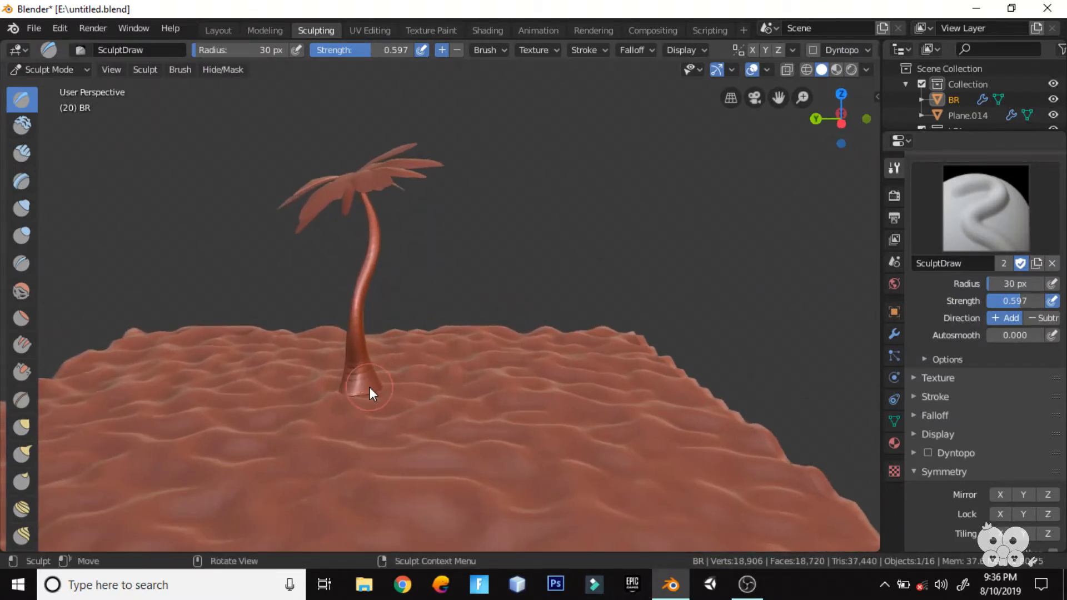
left_click_drag(369, 388, 365, 394)
Pull the middle of the trunk slightly sideways with the Snake Hook brush
left_click(26, 453)
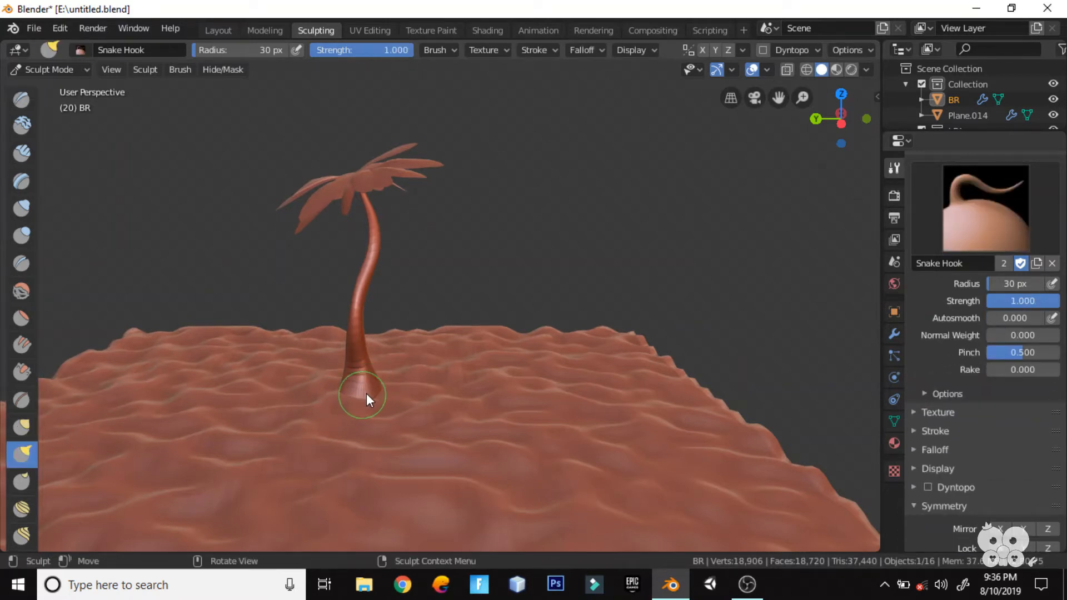
mouse_move(376, 389)
middle_mouse_down()
mouse_move(485, 372)
mouse_move(430, 360)
mouse_move(445, 358)
mouse_move(445, 336)
mouse_move(512, 332)
mouse_move(489, 285)
middle_mouse_up()
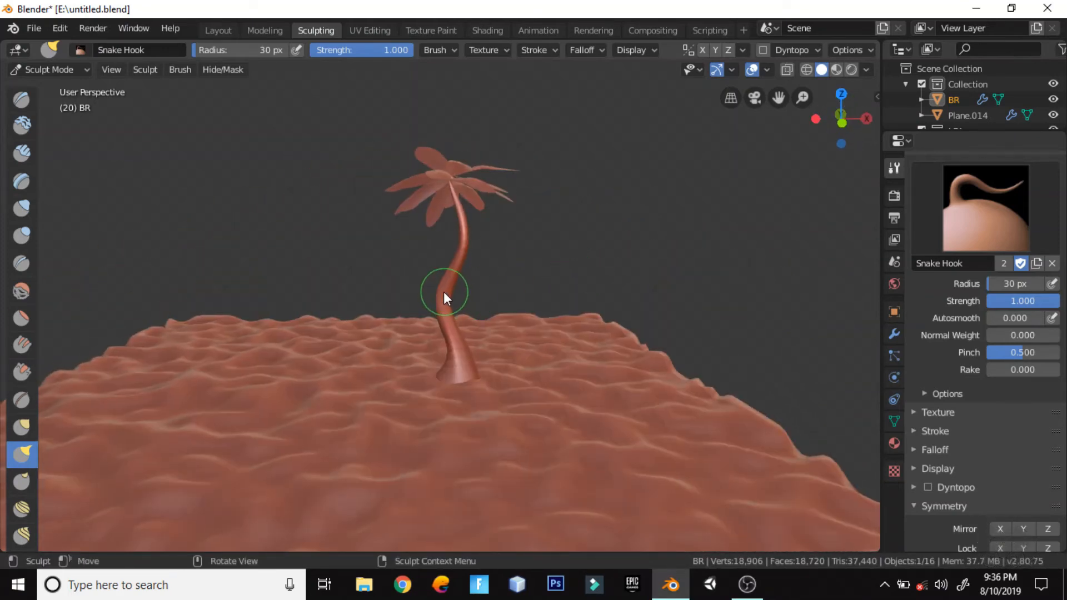
left_click_drag(440, 289, 453, 285)
middle_click_drag(352, 315, 419, 298)
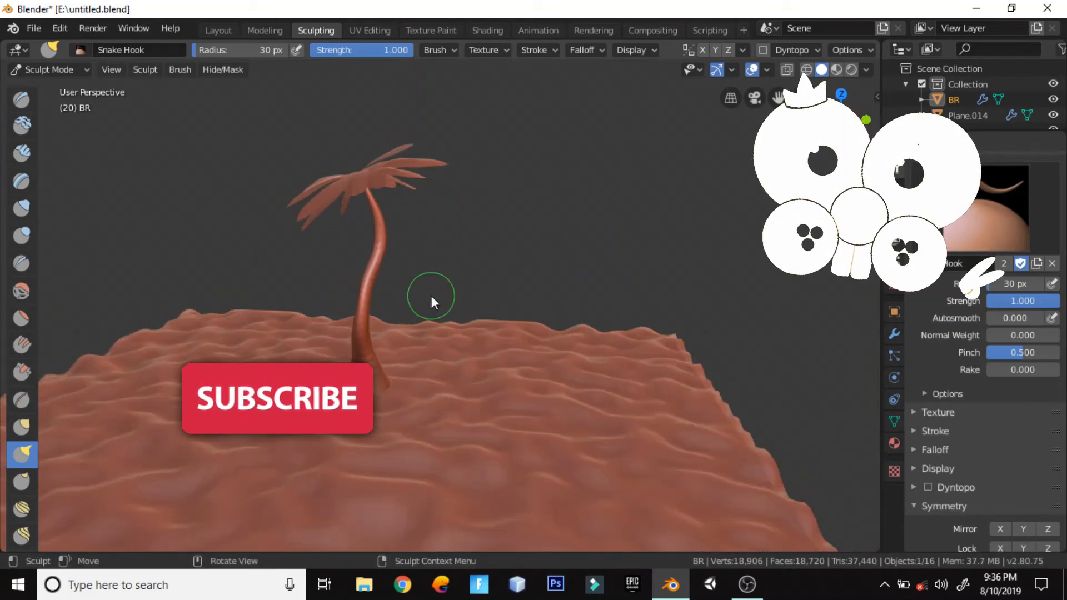
Return to the object layout and apply smooth shading to the trunk
left_click(220, 30)
right_click(548, 329)
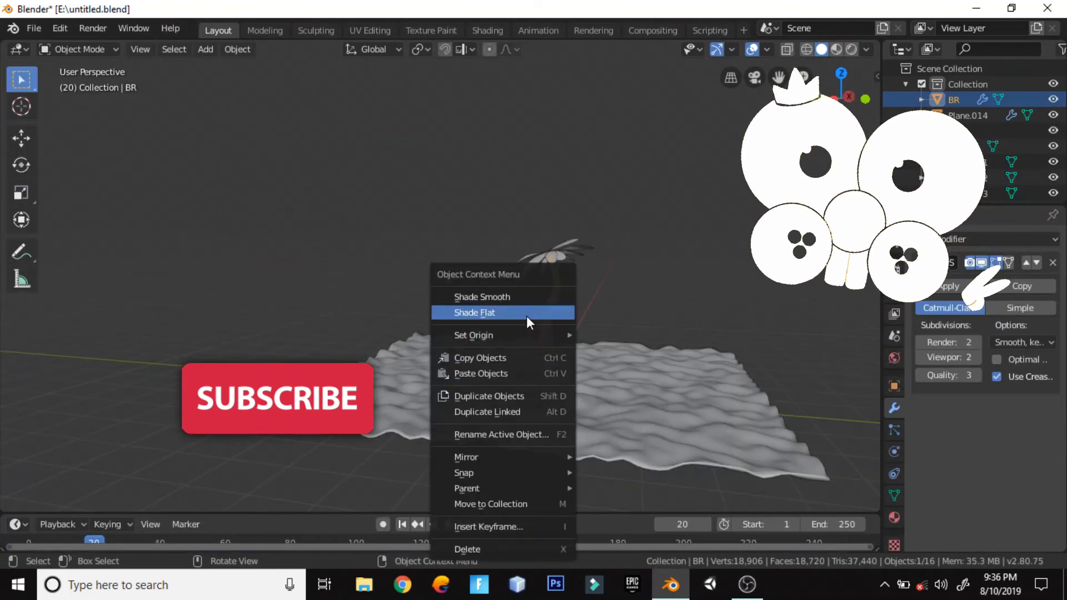
left_click(523, 299)
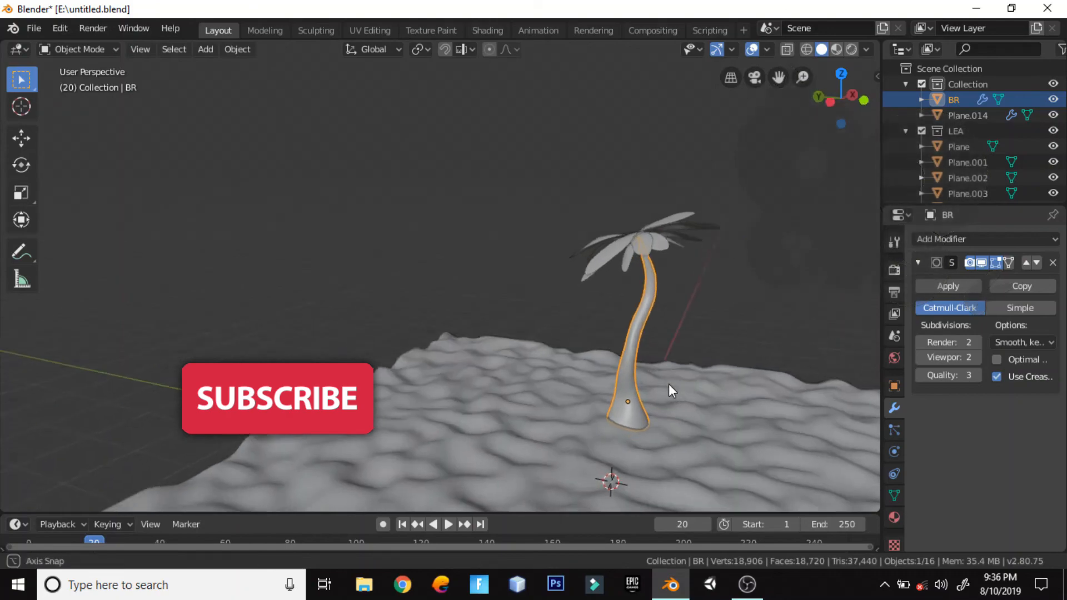